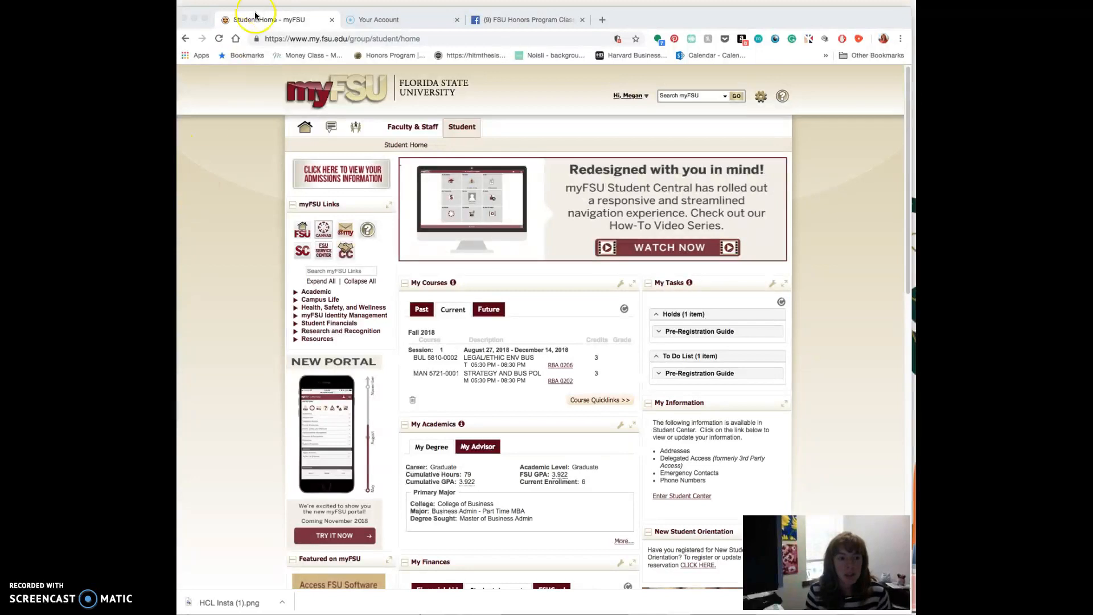
# Step: Reload the myFSU student home page, and in a new browser tab search for "fsu academic guide" and open the Academic Program Guide
pyautogui.click(218, 38)
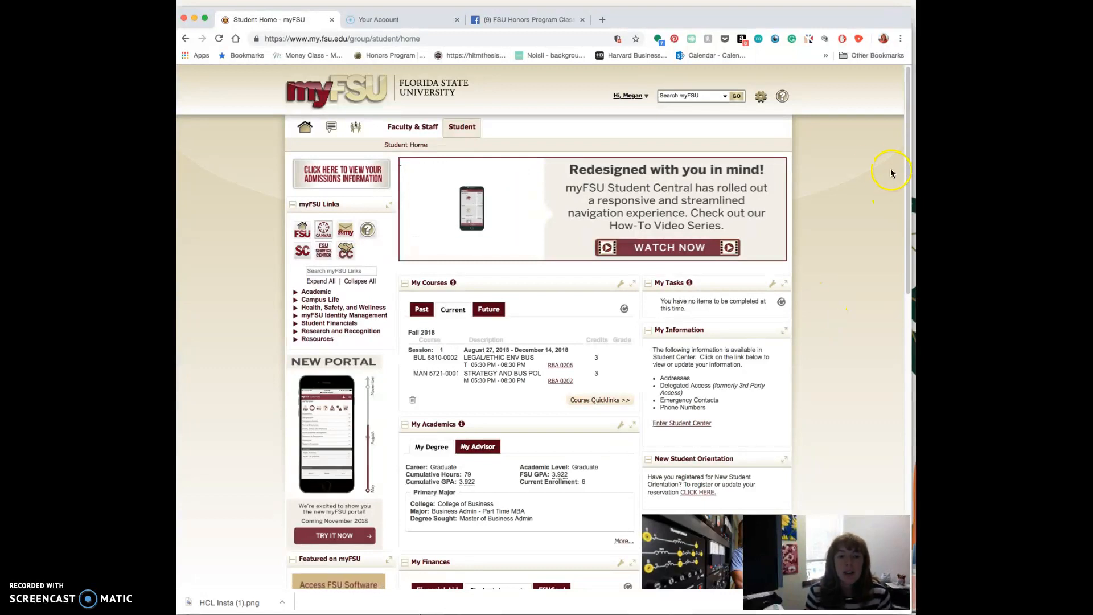
pyautogui.click(602, 21)
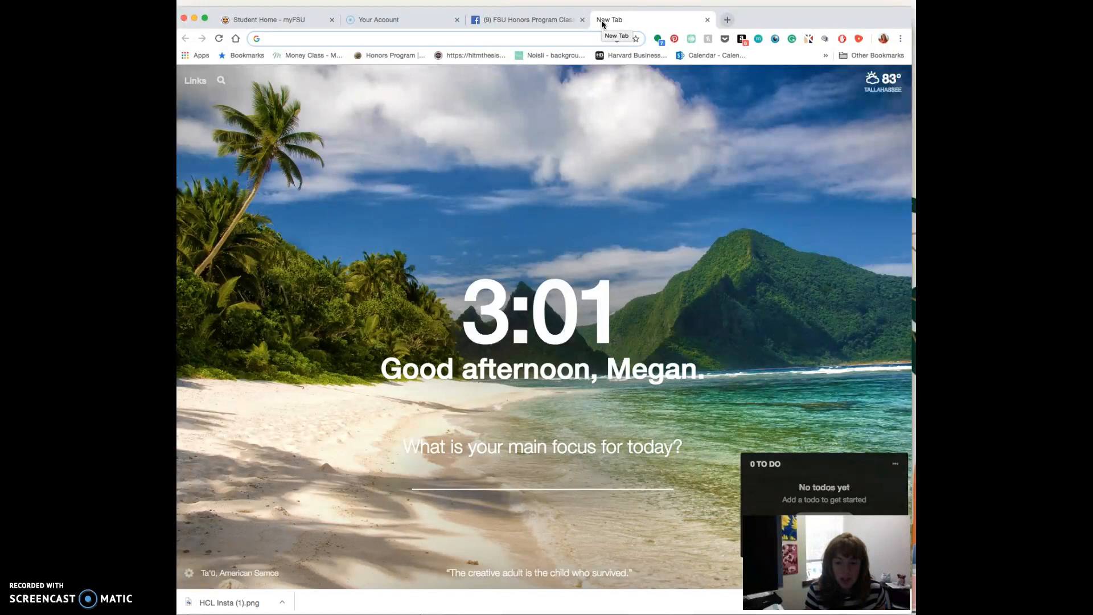
pyautogui.write('fsu')
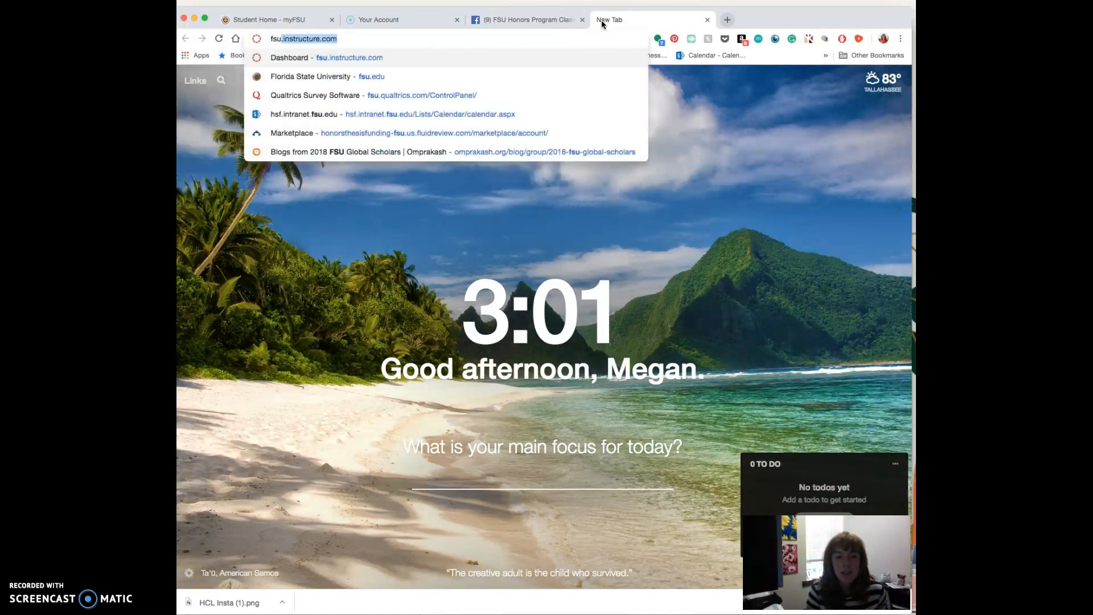
pyautogui.write(' academic guide')
pyautogui.press('Return')
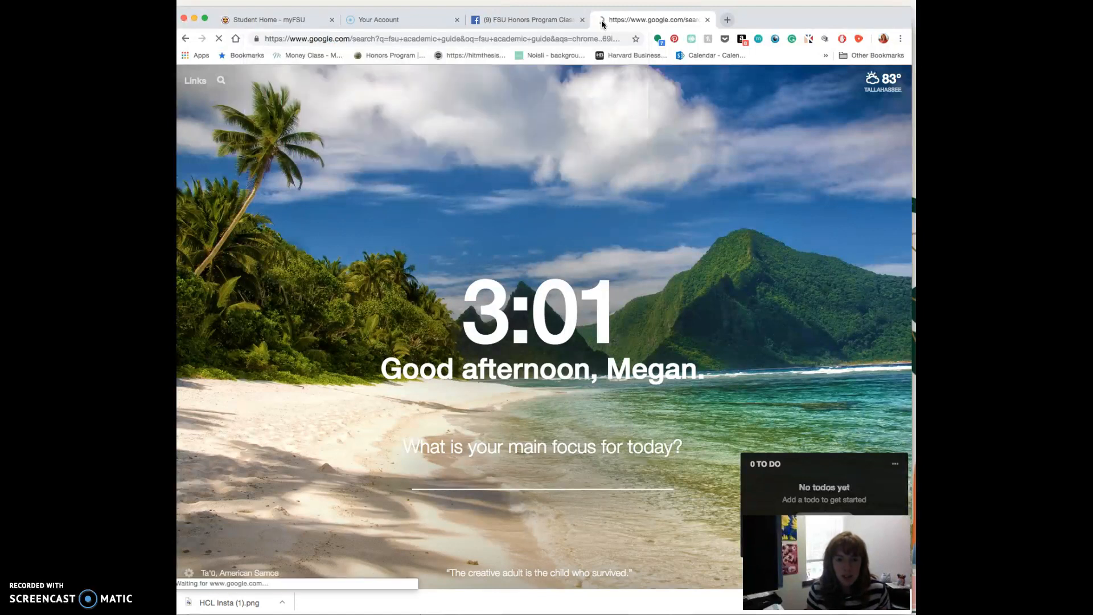
pyautogui.click(332, 162)
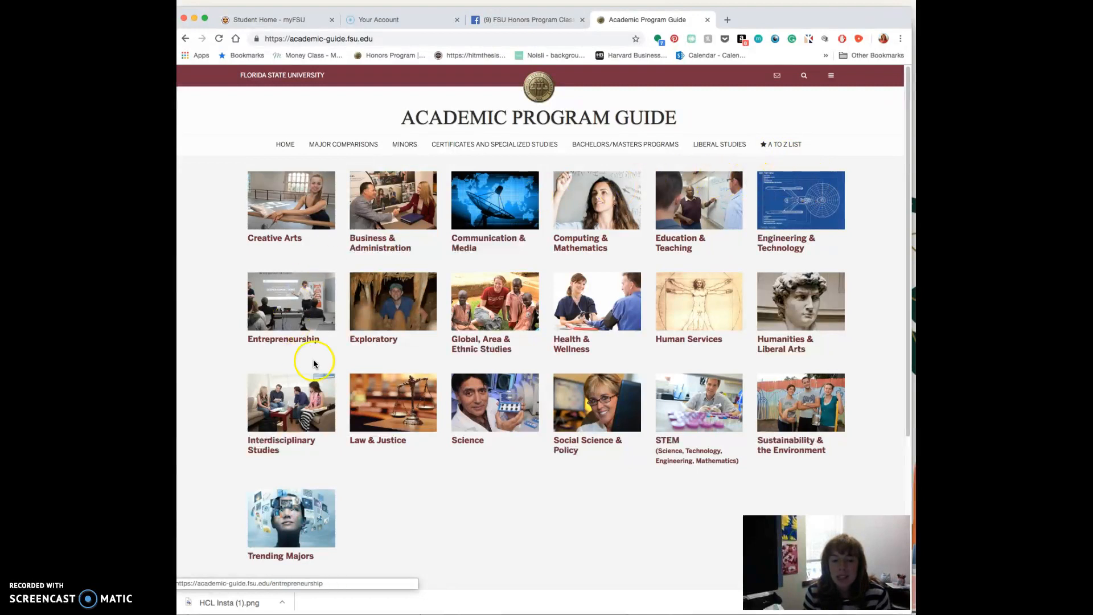
# Step: Open the guide's A to Z list of programs and open the Academic Map for Biology (FSU-Teach)
pyautogui.click(771, 149)
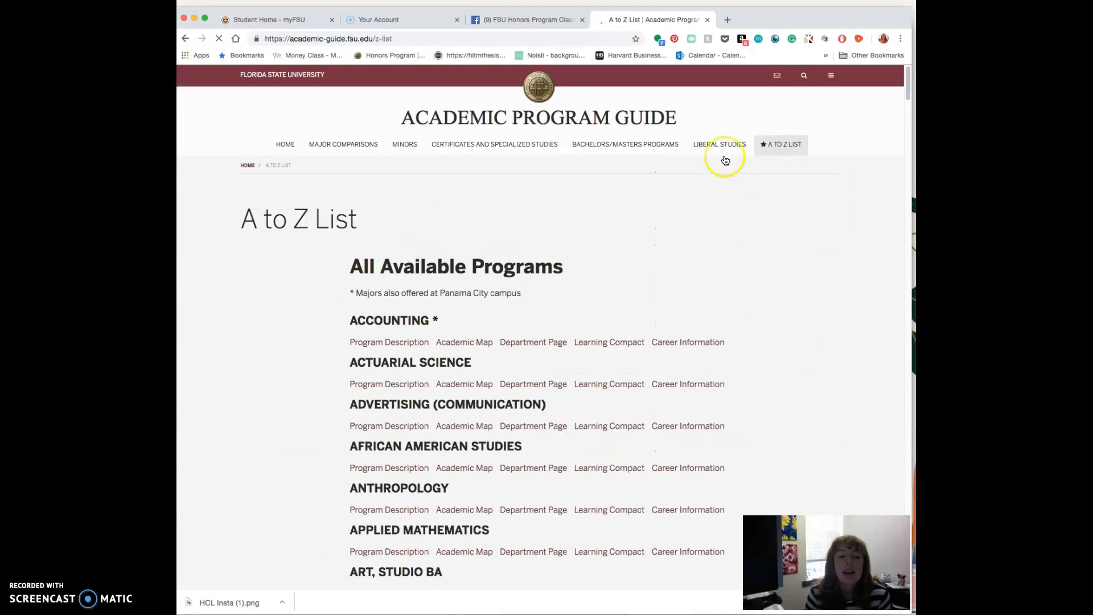
pyautogui.scroll(-5, 593, 325)
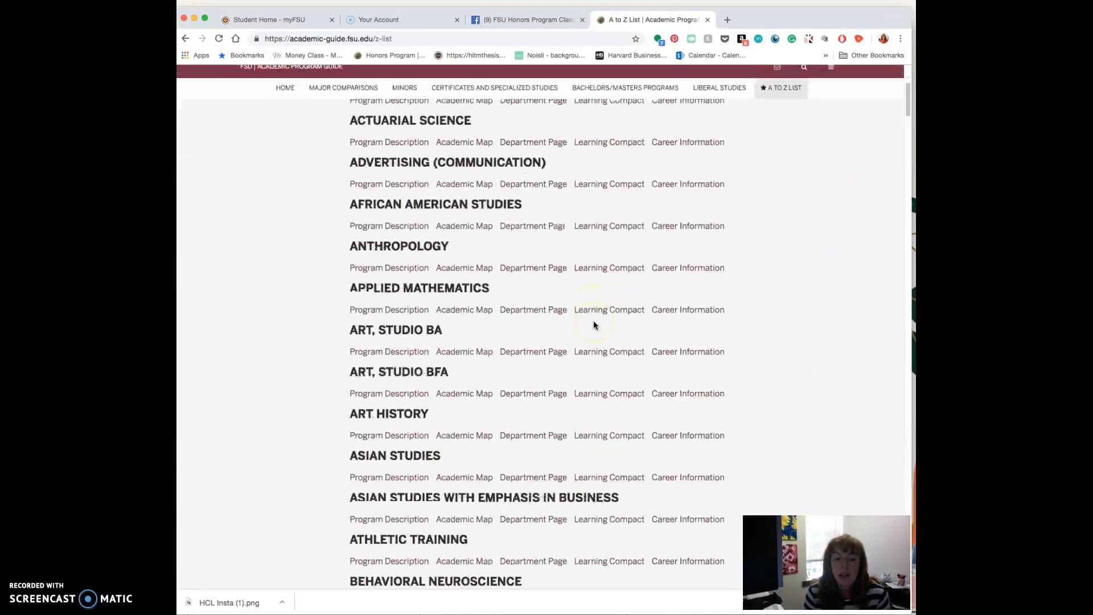
pyautogui.scroll(-2, 593, 325)
pyautogui.scroll(2, 594, 325)
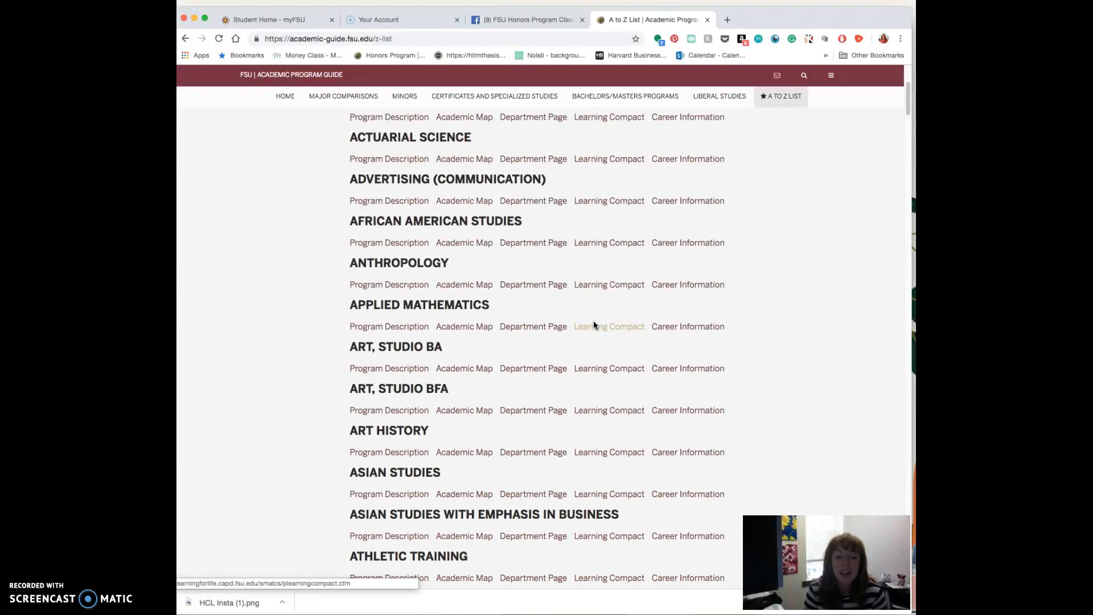
pyautogui.scroll(-8, 594, 325)
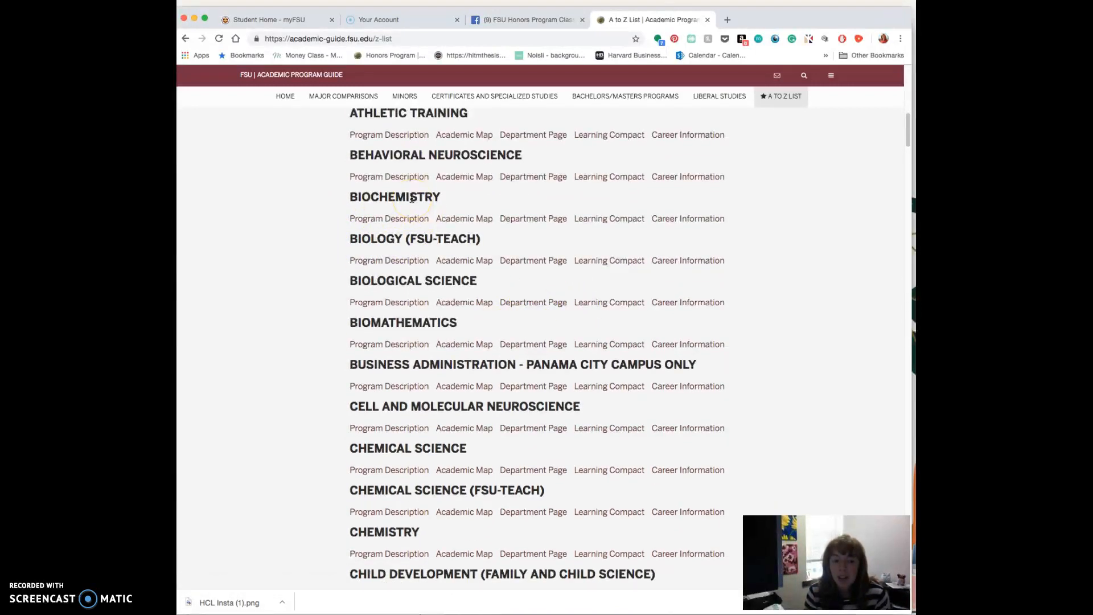
pyautogui.click(477, 266)
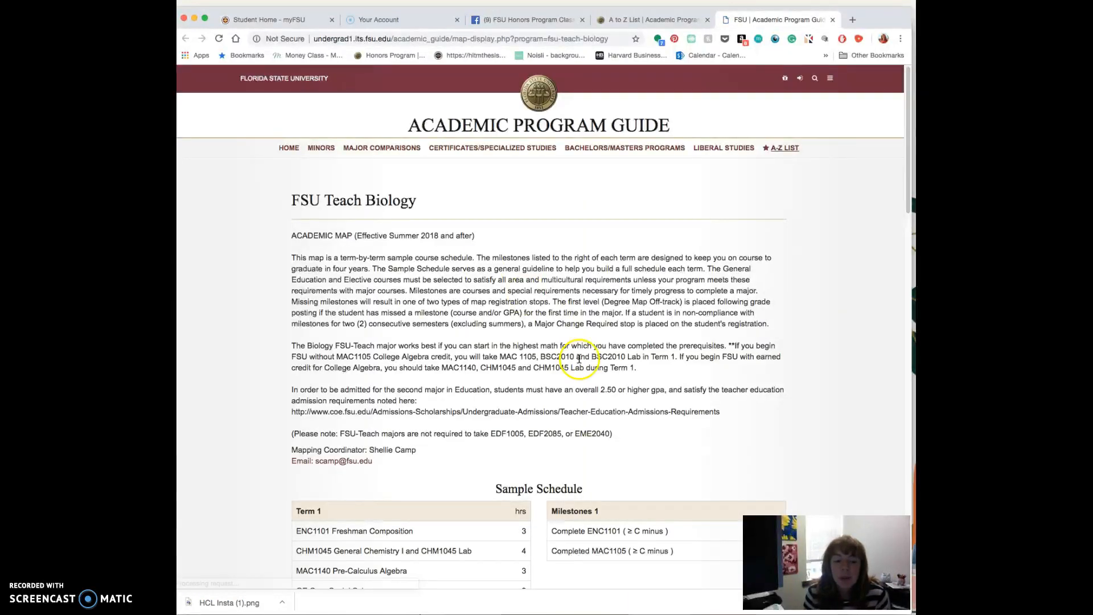
# Step: Skim the FSU Teach Biology sample schedule and open the Academic Map for Biochemistry from the A to Z list
pyautogui.scroll(-5, 581, 350)
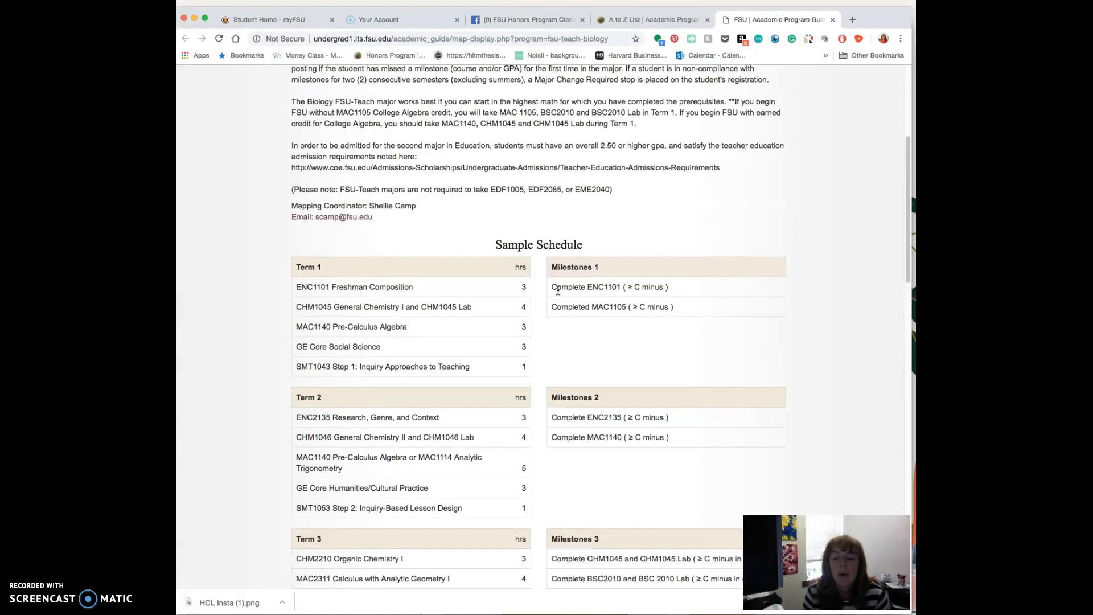
pyautogui.scroll(5, 613, 271)
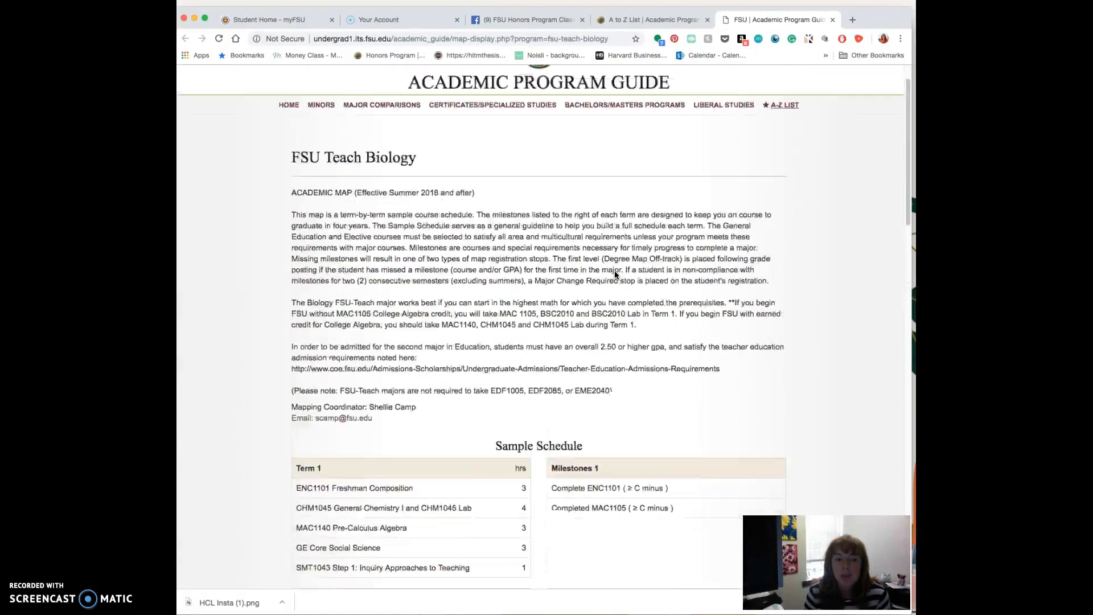
pyautogui.scroll(-5, 389, 250)
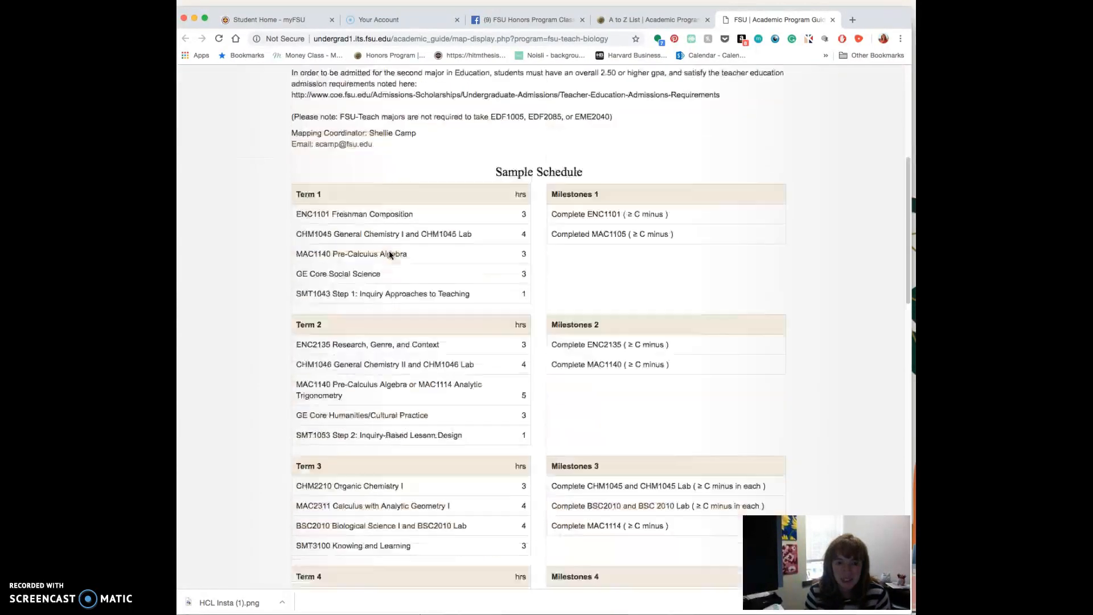
pyautogui.scroll(5, 389, 251)
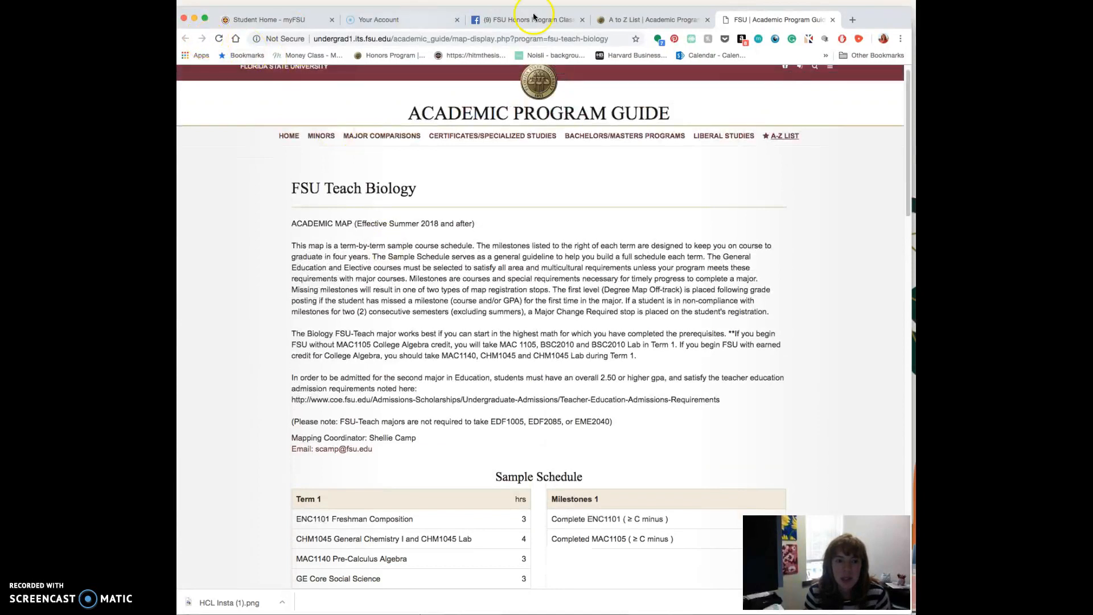
pyautogui.click(624, 20)
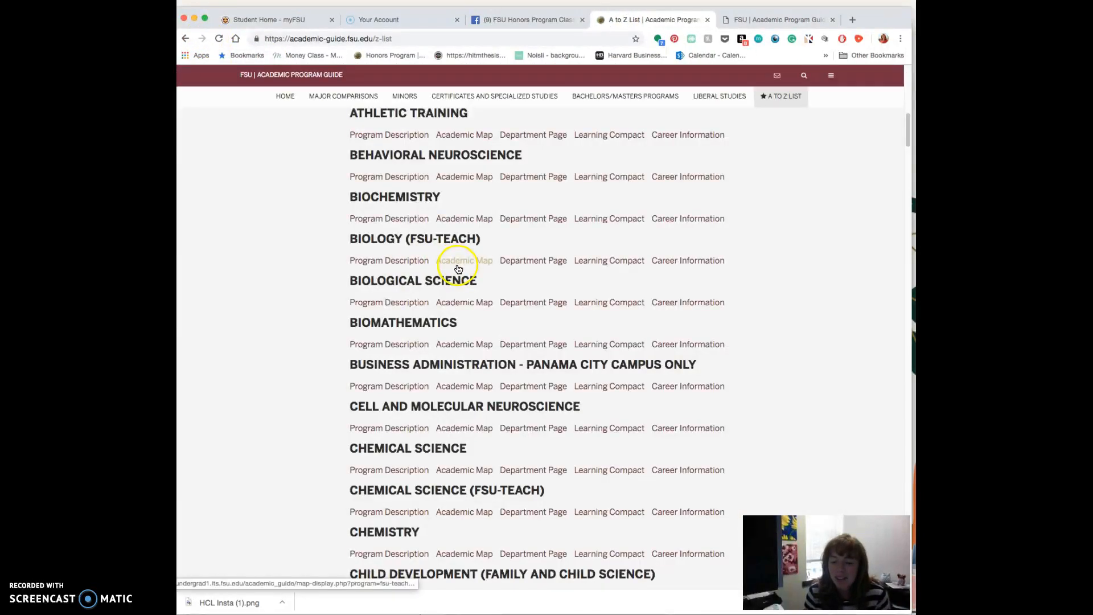
pyautogui.click(455, 219)
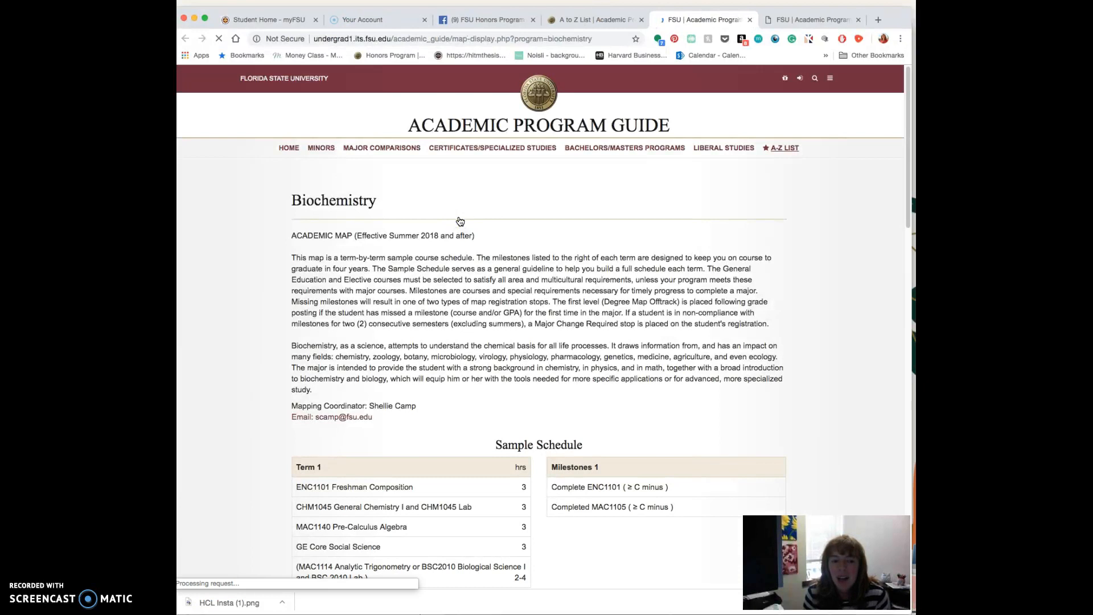
# Step: Examine the Biochemistry sample schedule, comparing each term's courses with its milestones and highlighting the MAC1105 requirement in Milestones 1
pyautogui.scroll(-3, 537, 300)
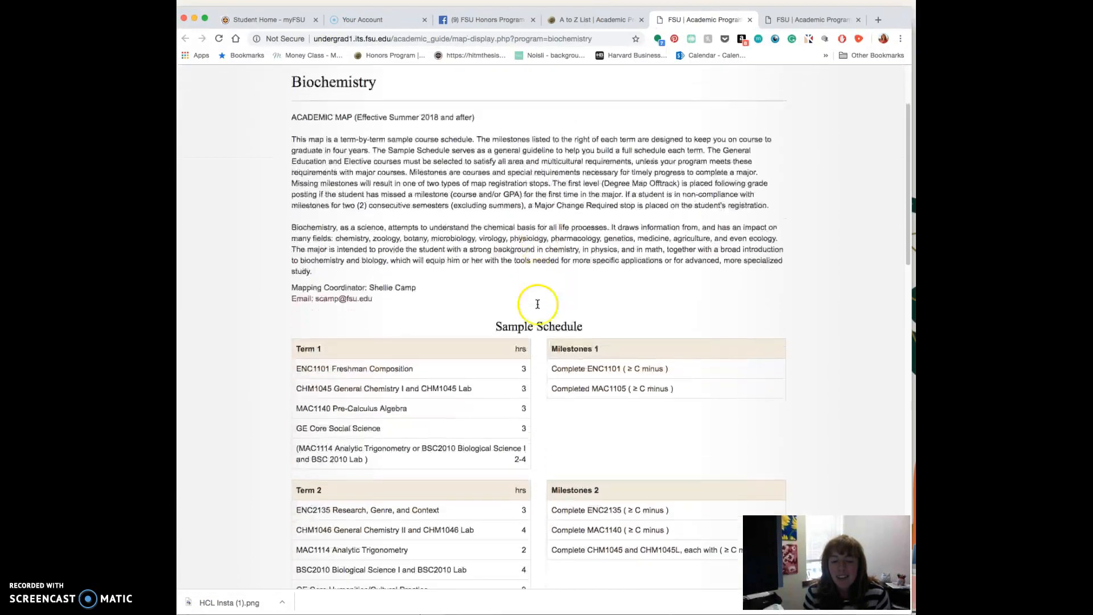
pyautogui.scroll(-2, 608, 369)
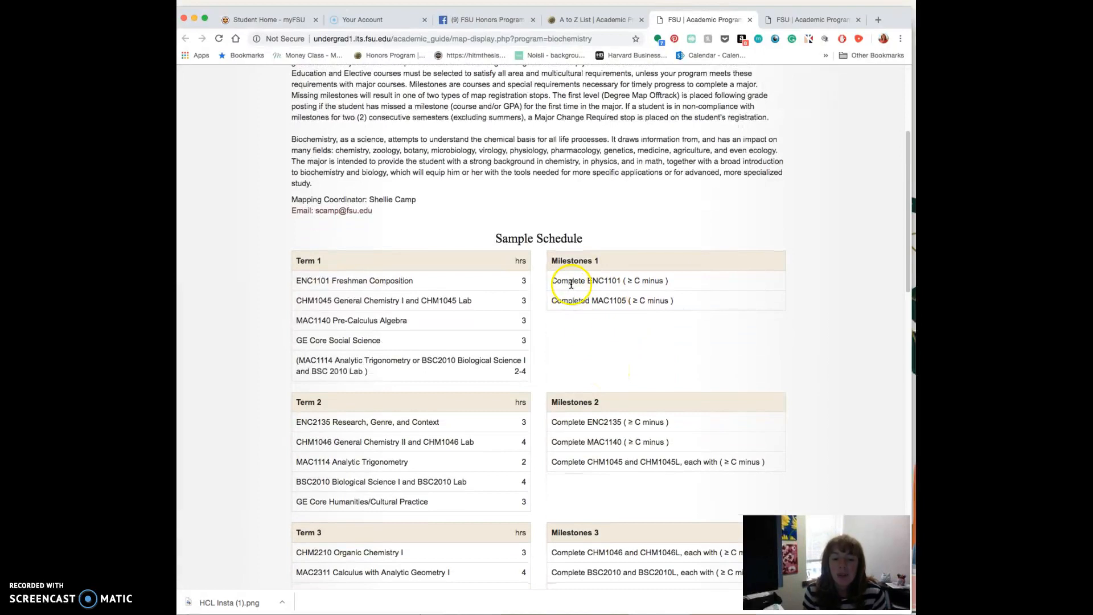
pyautogui.moveTo(565, 280); pyautogui.dragTo(548, 302)
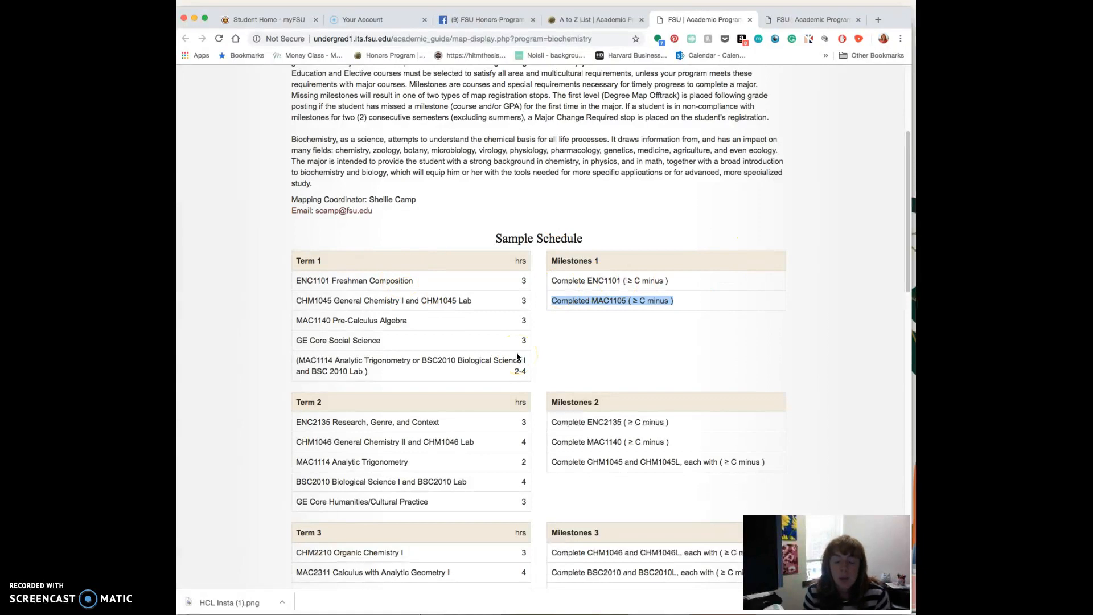
pyautogui.scroll(-2, 640, 388)
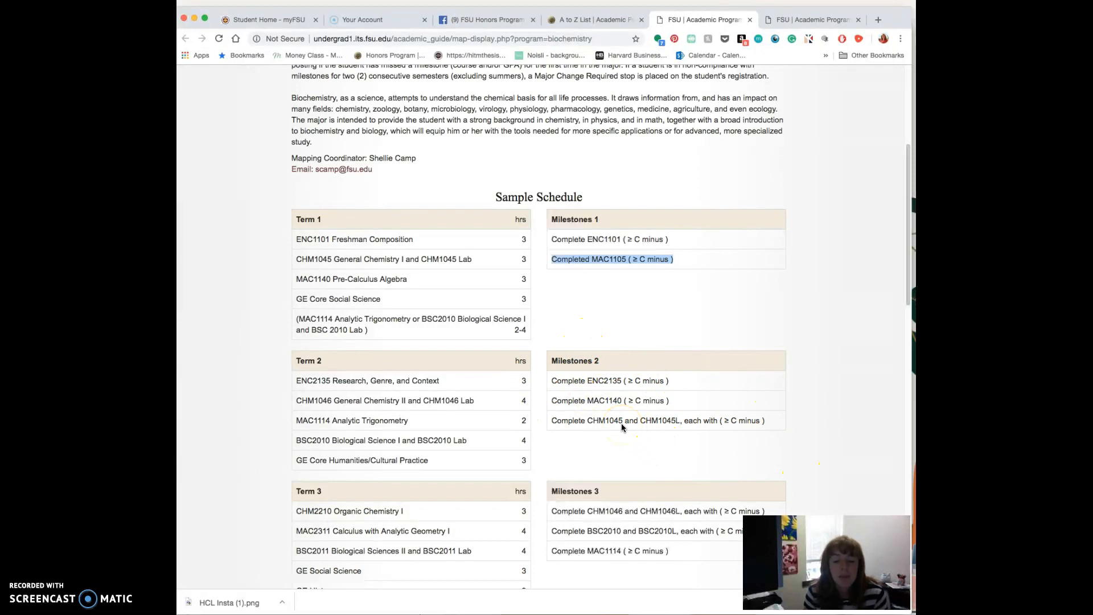
pyautogui.scroll(-5, 621, 423)
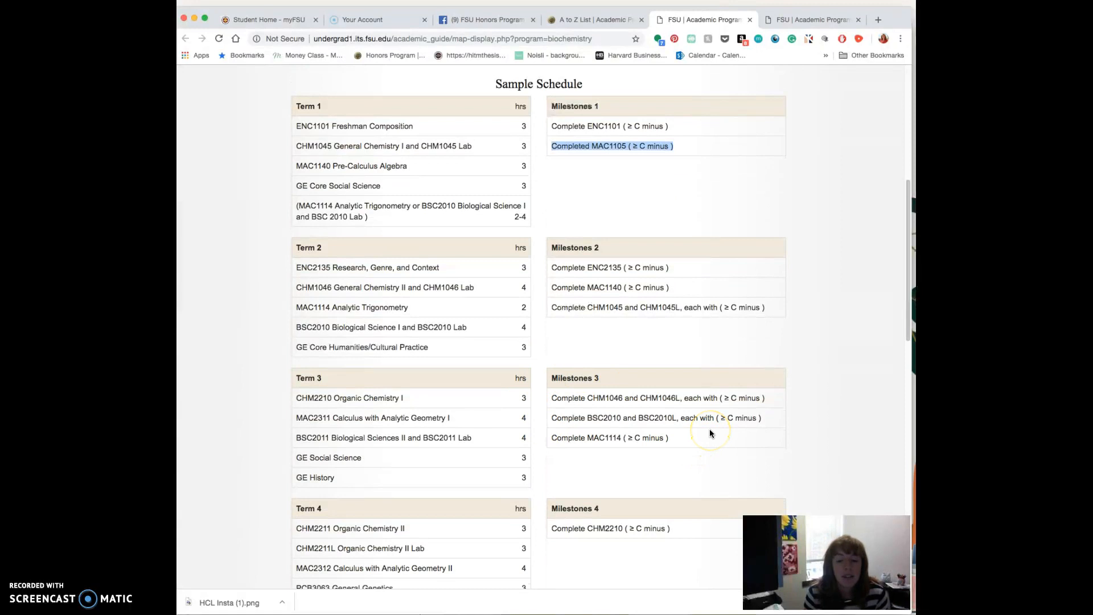
pyautogui.scroll(5, 658, 328)
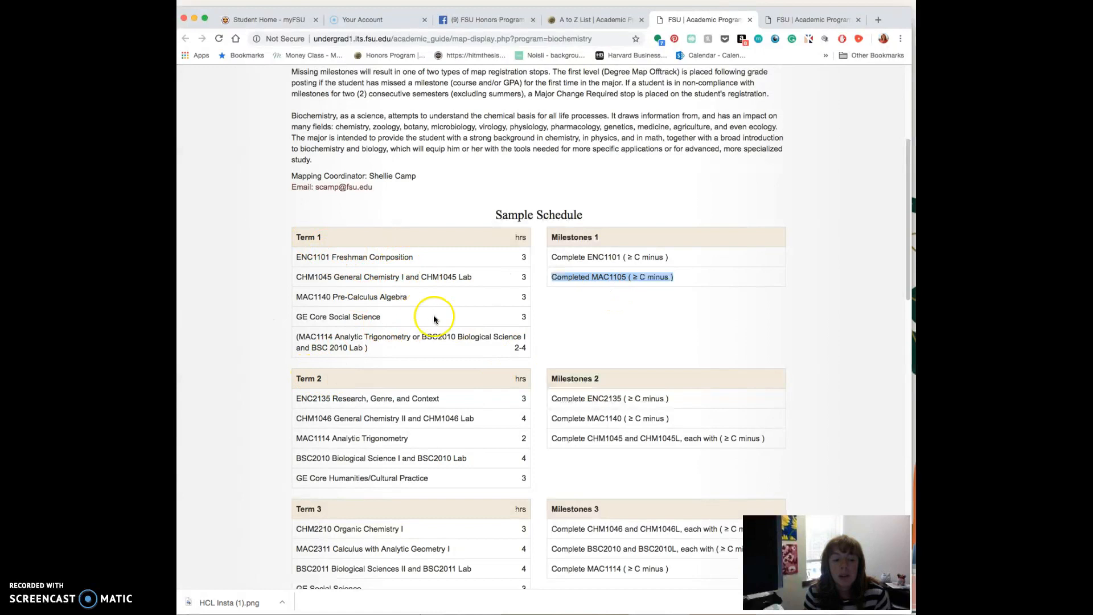
pyautogui.scroll(-2, 396, 381)
pyautogui.scroll(3, 395, 381)
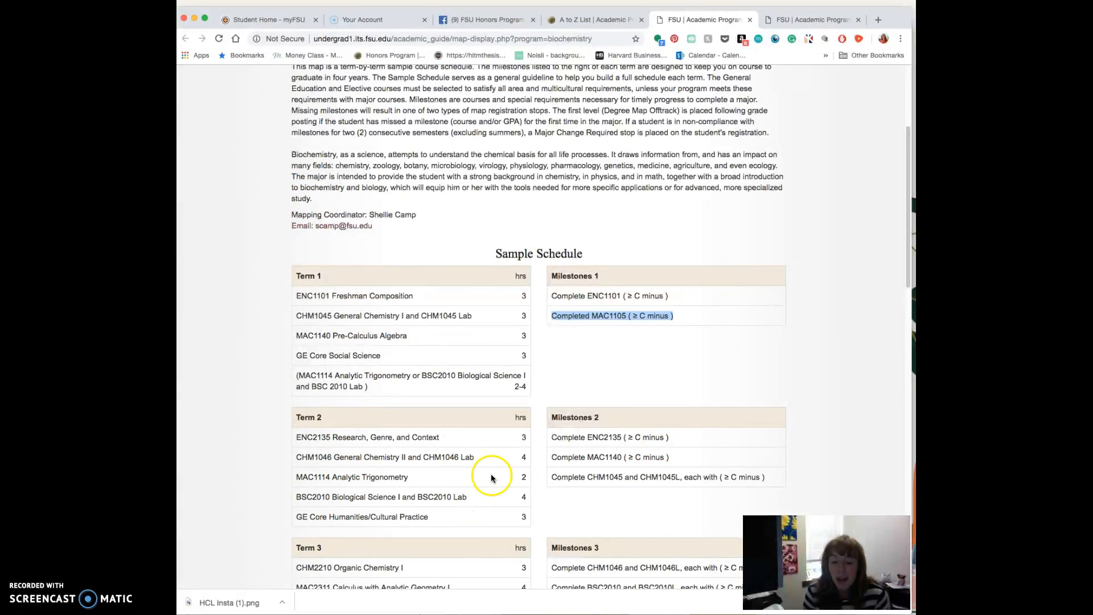
pyautogui.click(602, 376)
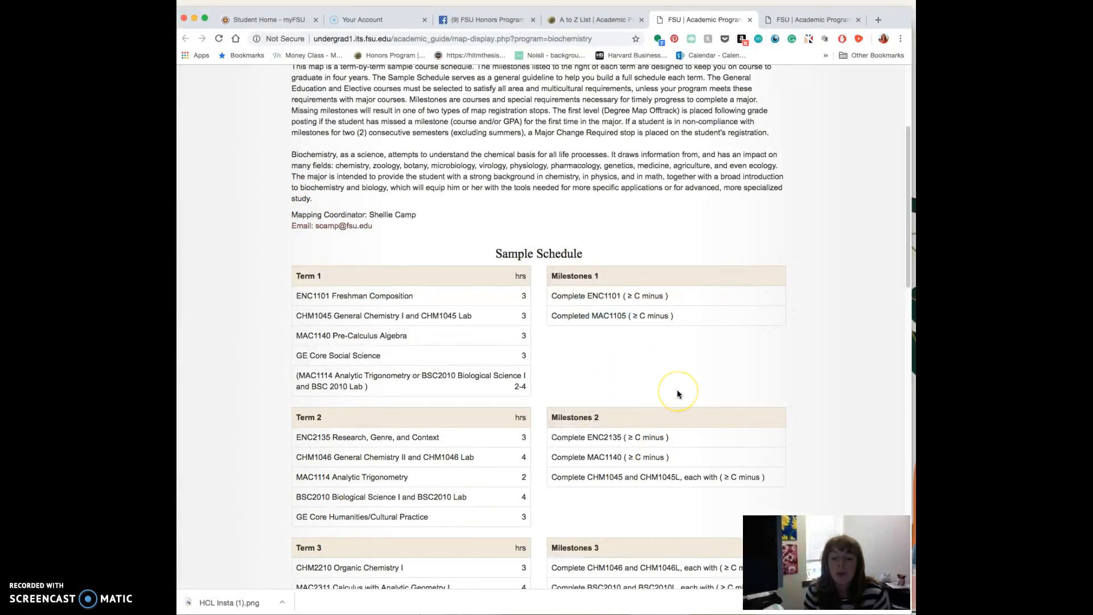
pyautogui.scroll(-2, 677, 390)
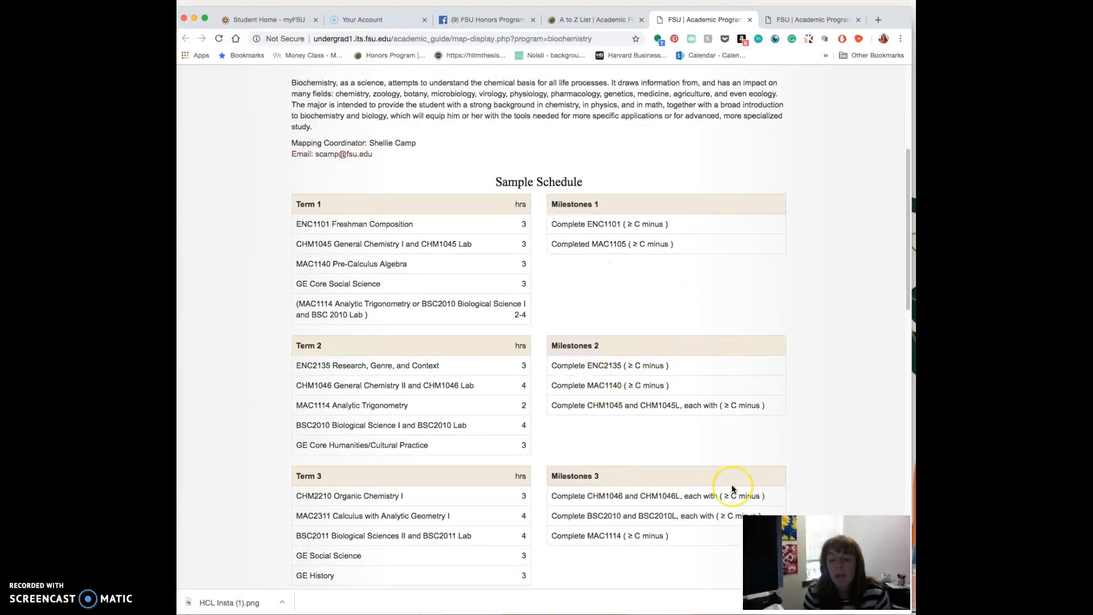
pyautogui.scroll(4, 617, 318)
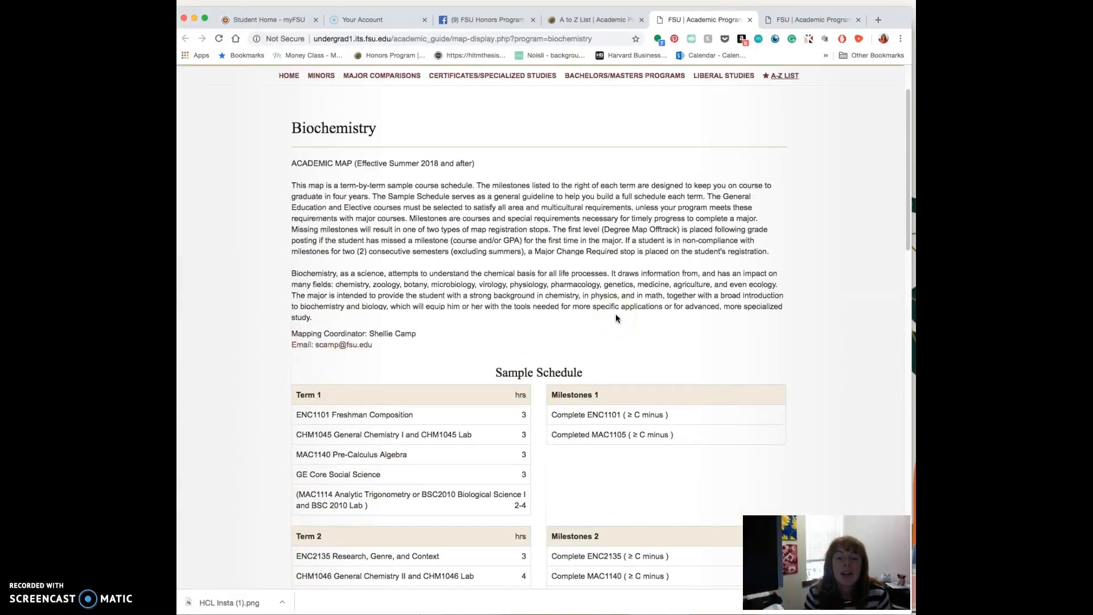
# Step: Return to the A to Z list of programs and open the Academic Map for Dance
pyautogui.click(785, 76)
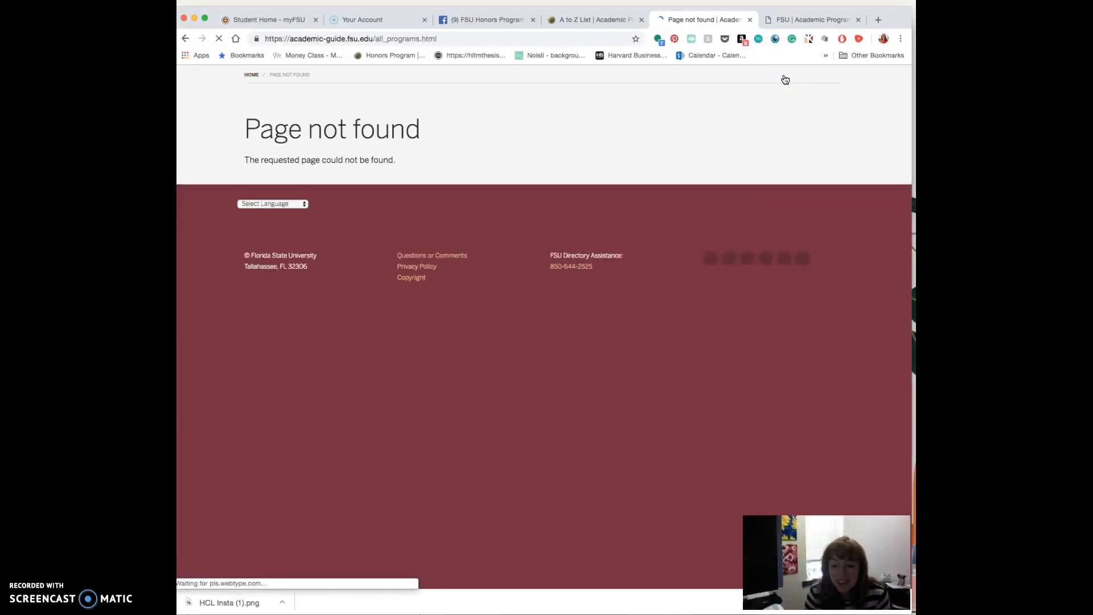
pyautogui.click(609, 18)
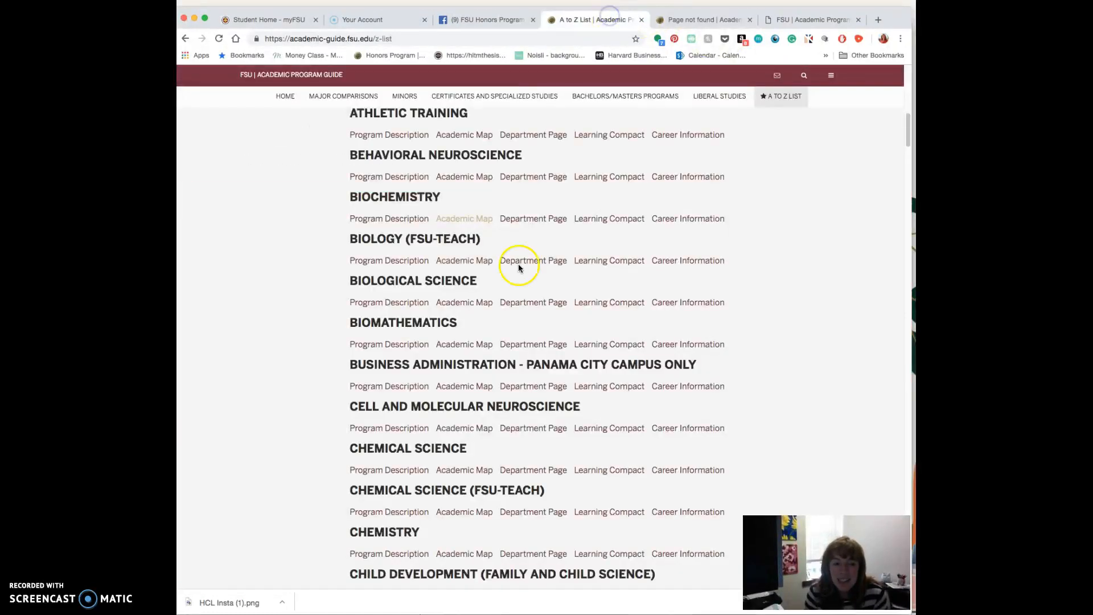
pyautogui.click(490, 300)
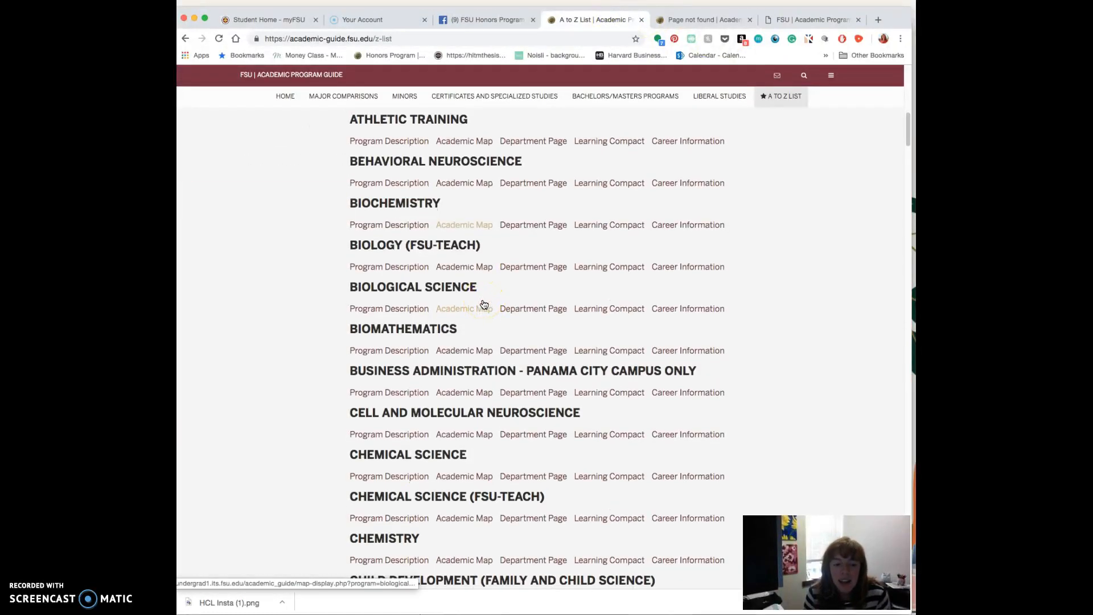
pyautogui.scroll(-3, 483, 303)
pyautogui.scroll(-10, 483, 303)
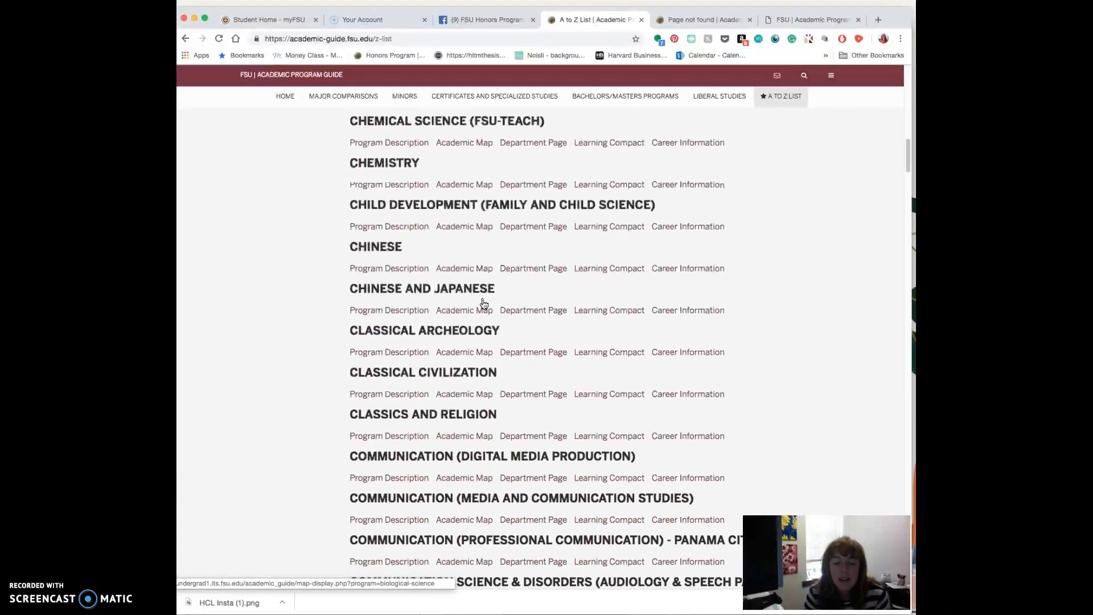
pyautogui.scroll(-8, 484, 303)
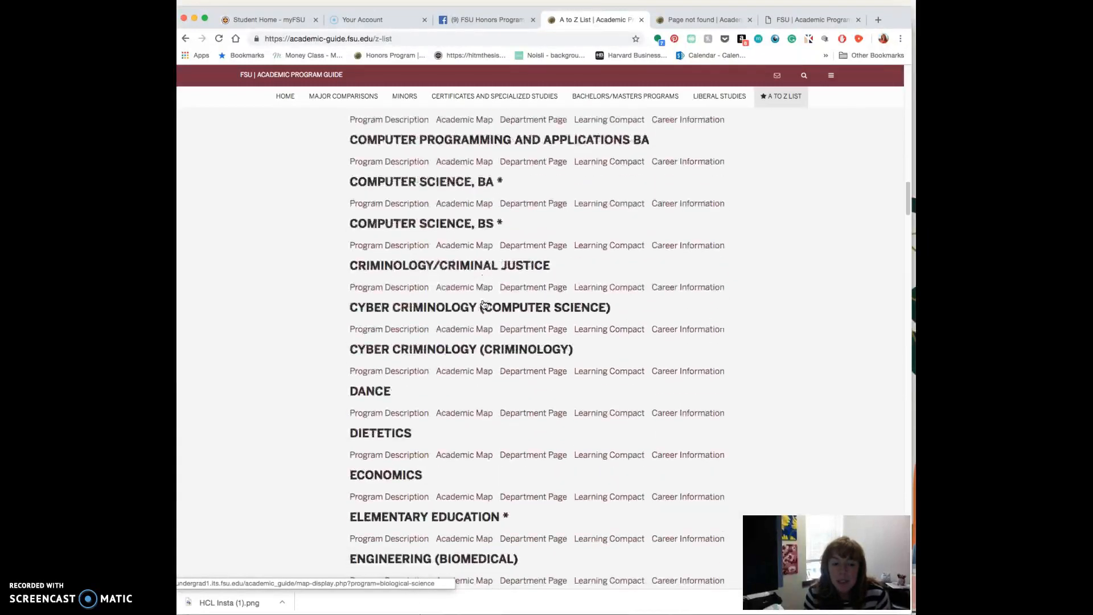
pyautogui.scroll(2, 484, 304)
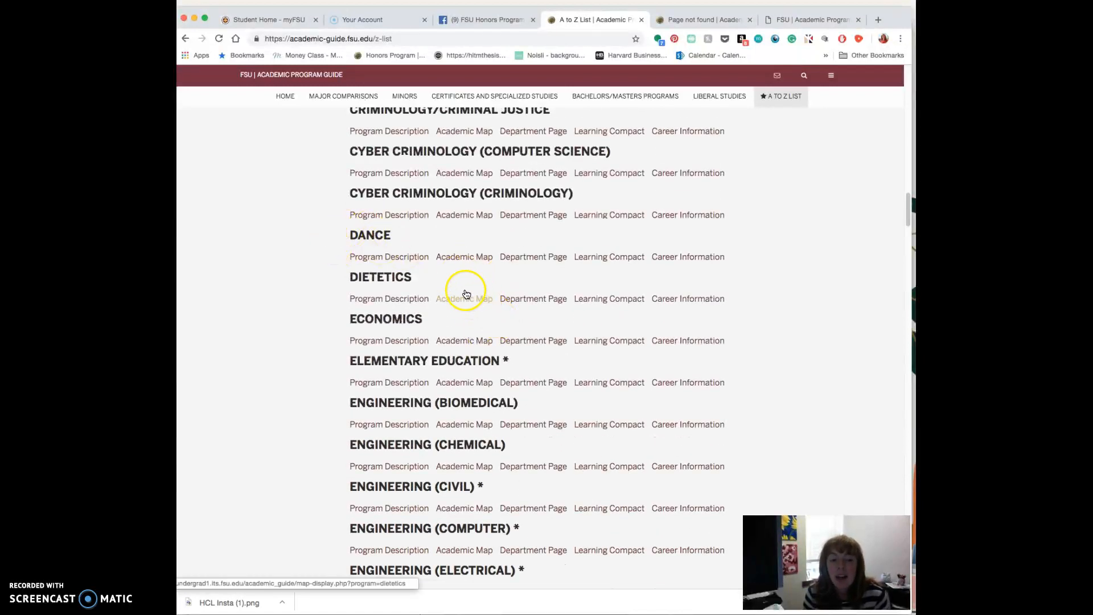
pyautogui.click(456, 261)
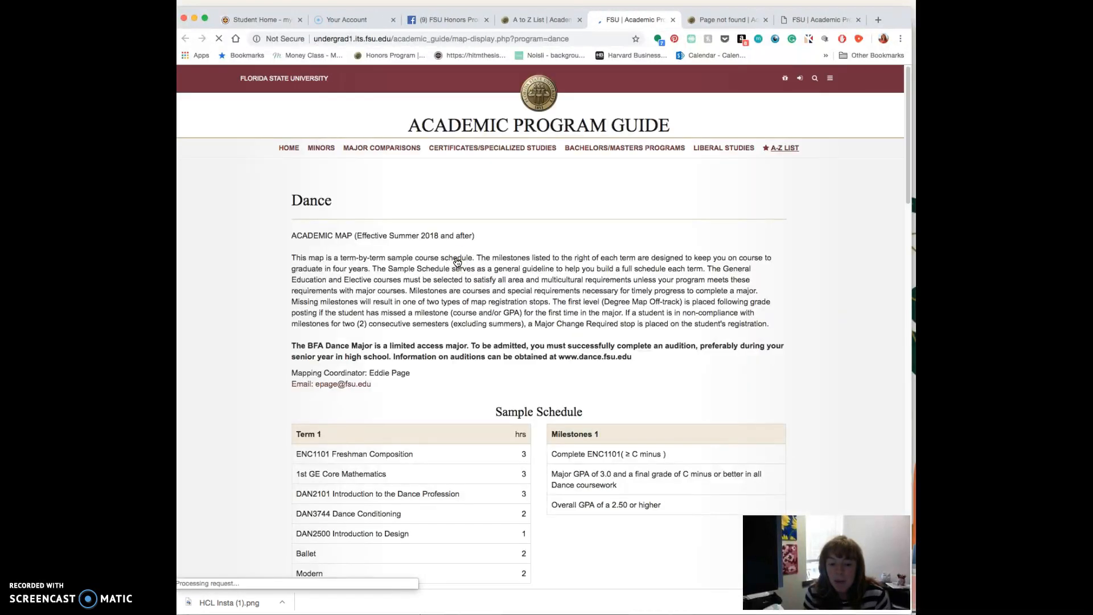
# Step: Examine the Dance sample schedule, highlighting the ENC2135 and 1st GE Mathematics requirements in Milestones 2
pyautogui.scroll(-5, 703, 319)
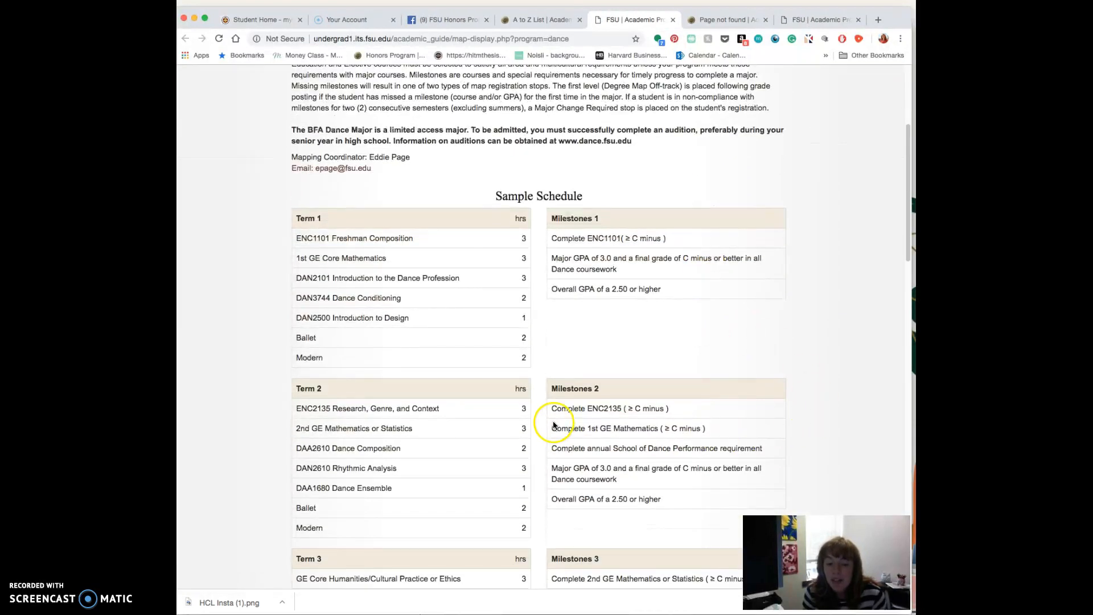
pyautogui.moveTo(640, 409); pyautogui.dragTo(572, 407)
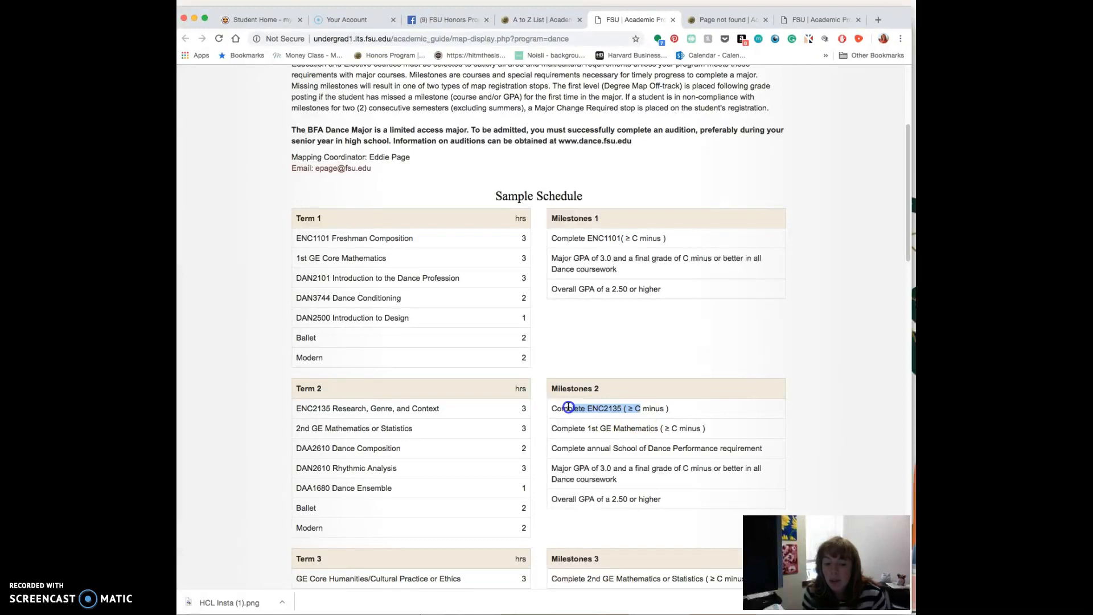
pyautogui.moveTo(636, 428); pyautogui.dragTo(566, 426)
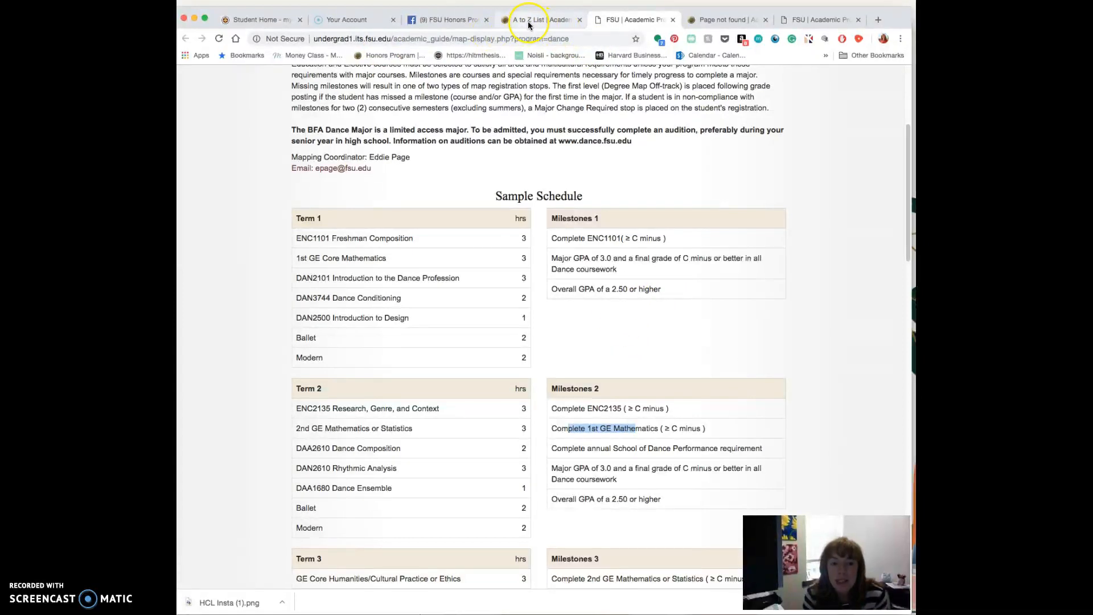
# Step: Switch to the myFSU portal and open My Academic Requirements among the advising tools of Student Central's My Academics
pyautogui.click(266, 23)
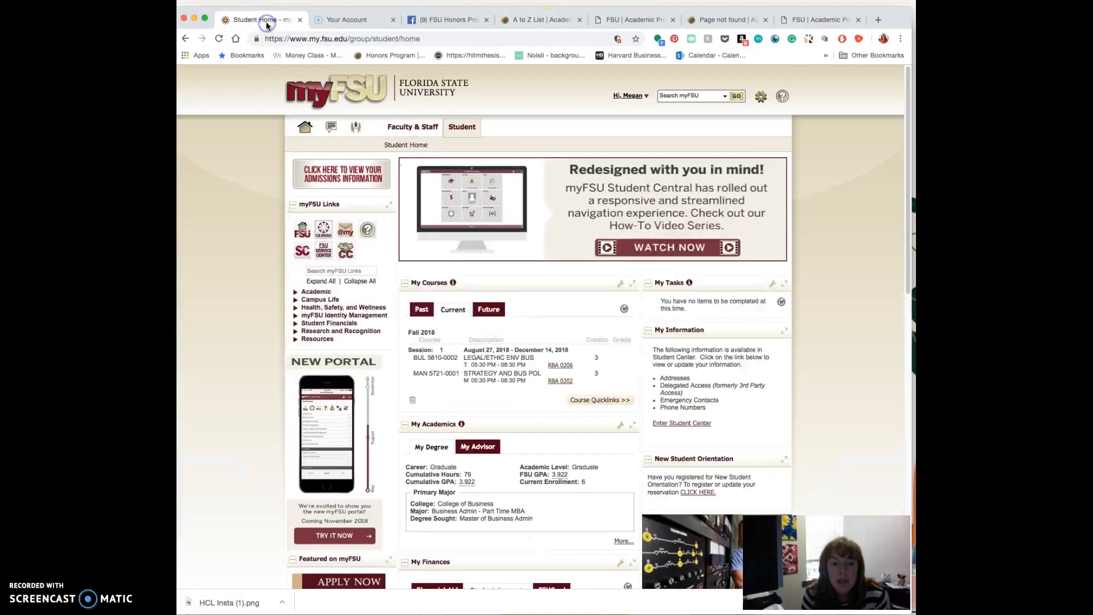
pyautogui.click(302, 252)
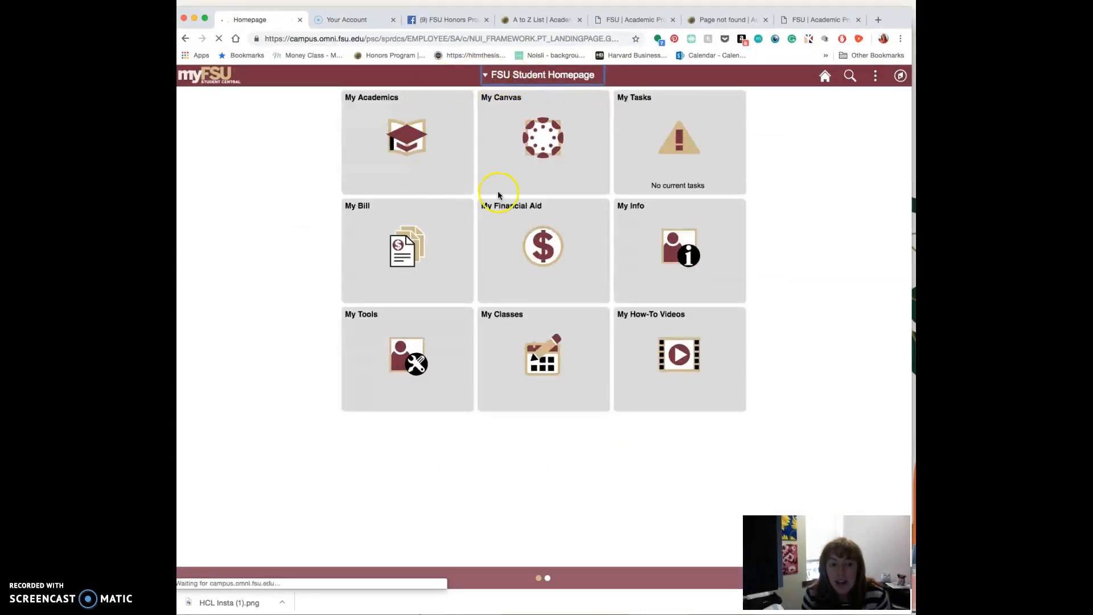
pyautogui.click(403, 139)
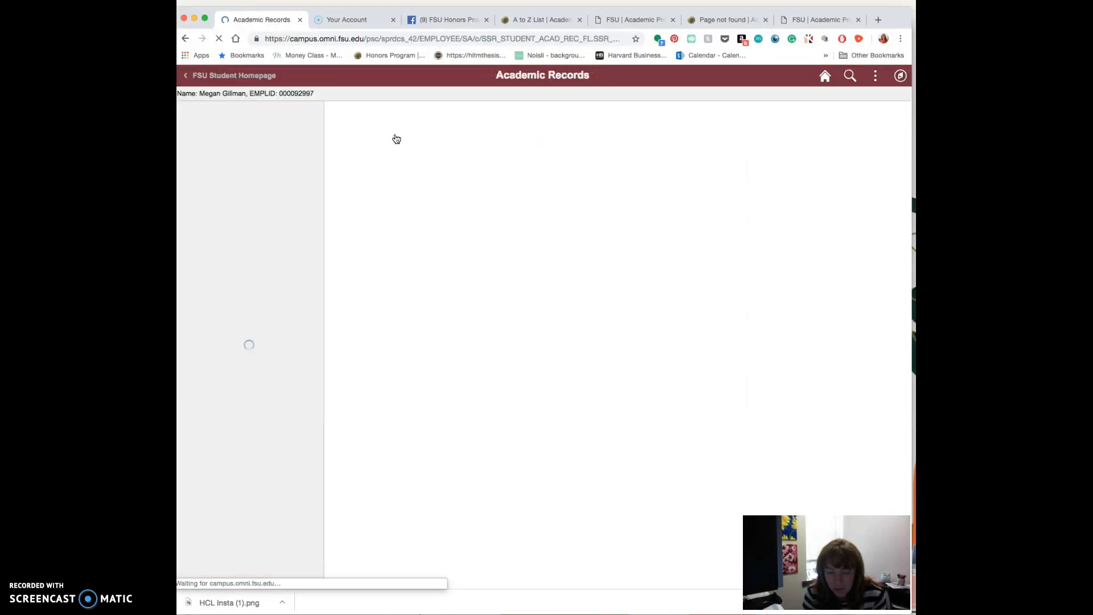
pyautogui.click(403, 123)
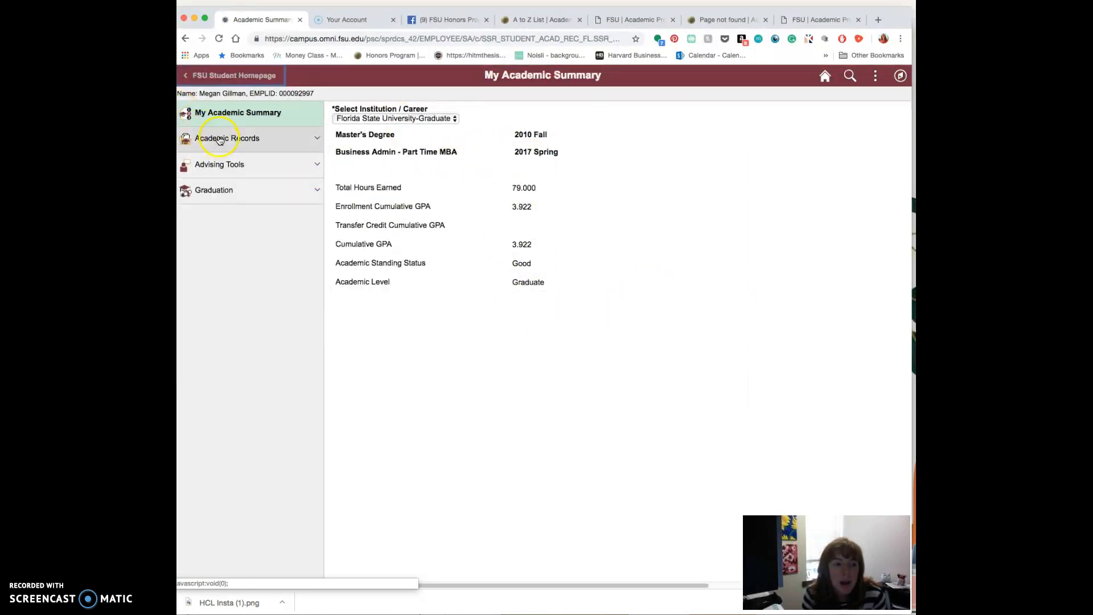
pyautogui.click(242, 171)
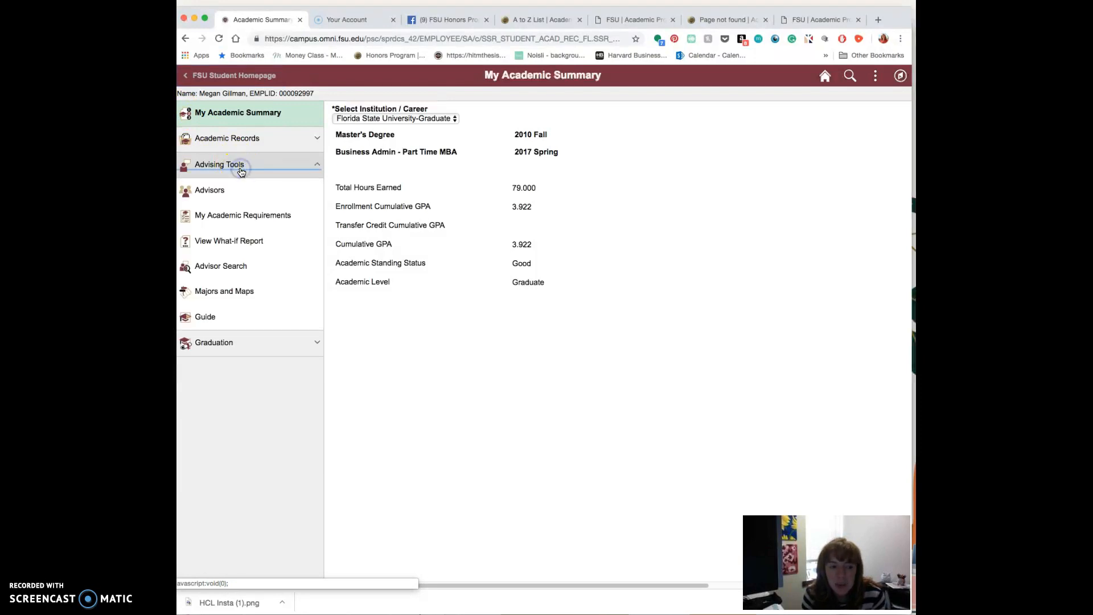
pyautogui.click(263, 223)
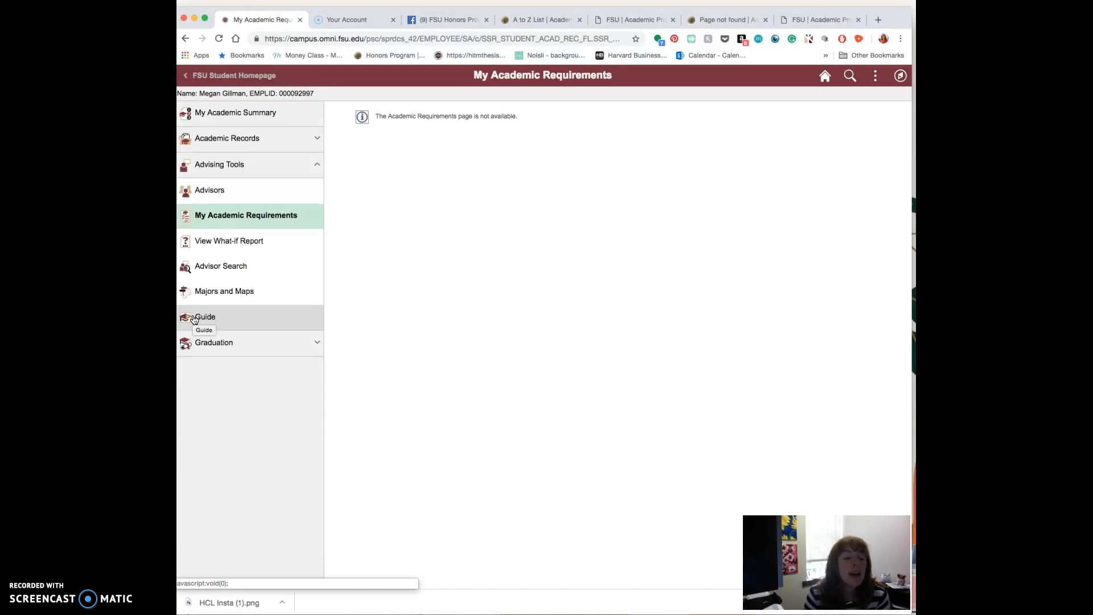
# Step: Create a new what-if report with the career set to Undergraduate and the first academic program set to Bachelor's Degree
pyautogui.click(220, 251)
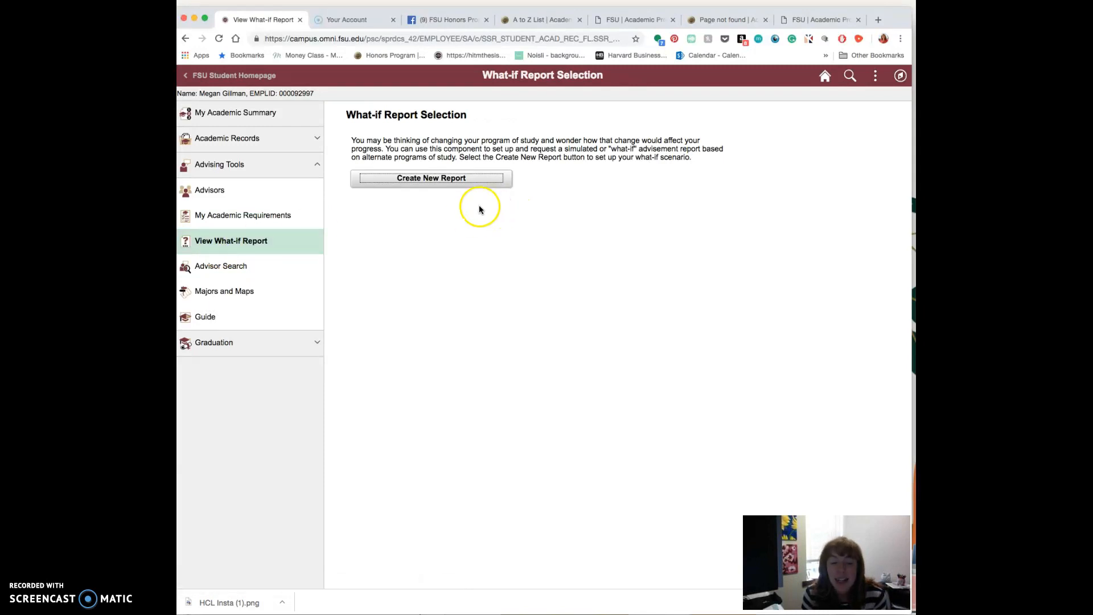
pyautogui.click(417, 180)
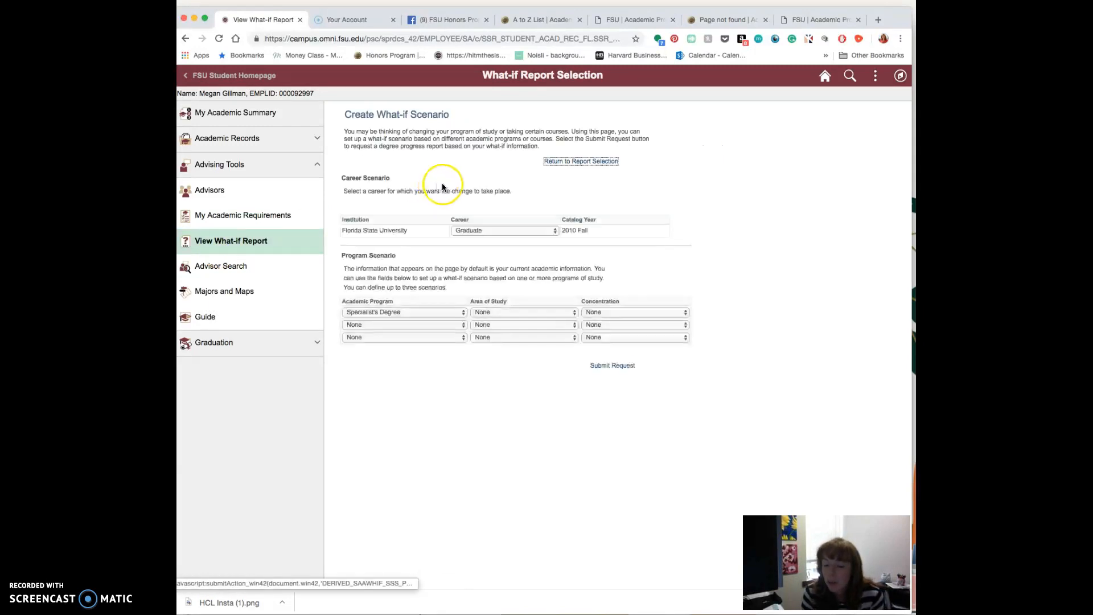
pyautogui.click(476, 229)
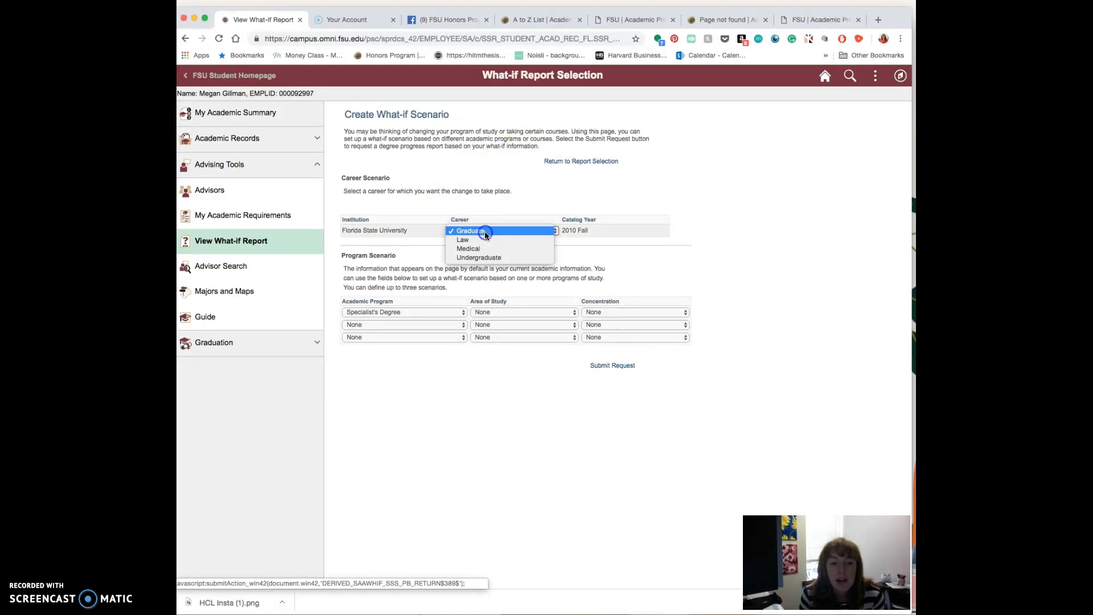
pyautogui.click(487, 259)
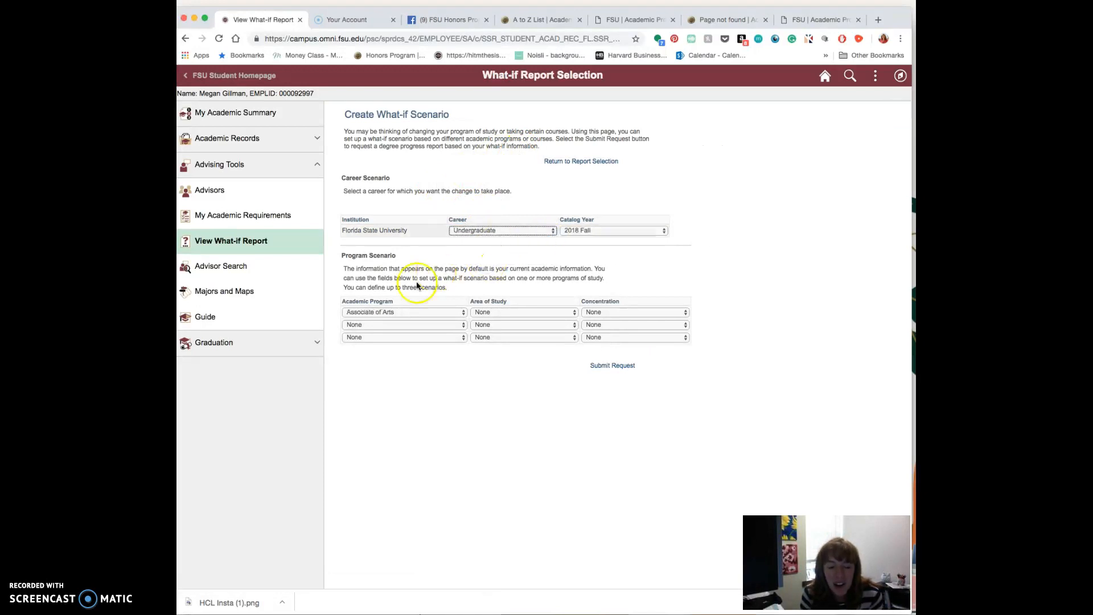
pyautogui.click(418, 313)
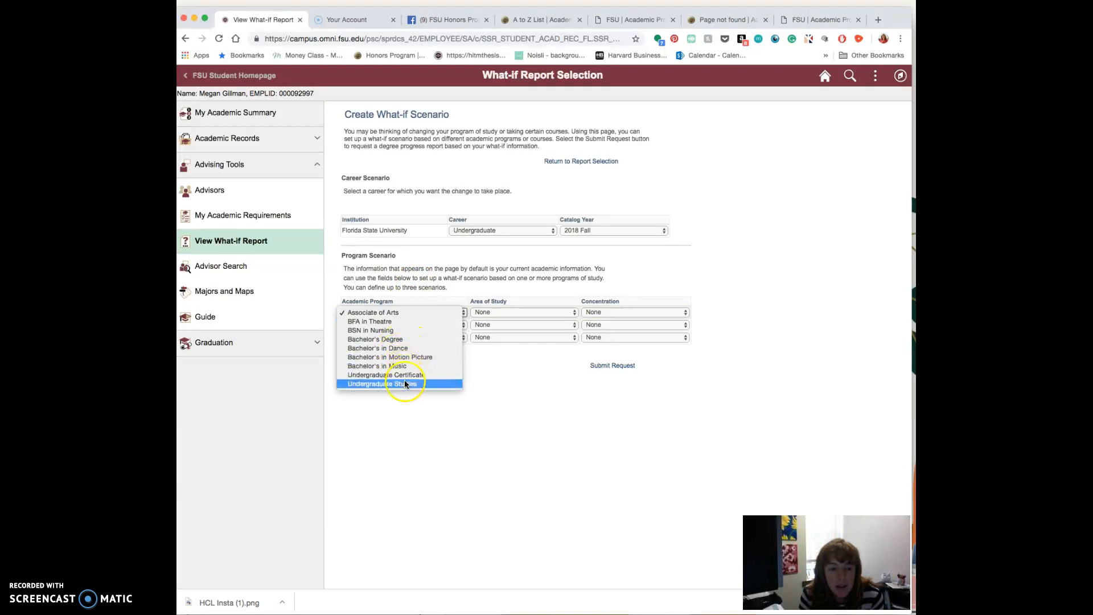
pyautogui.click(390, 340)
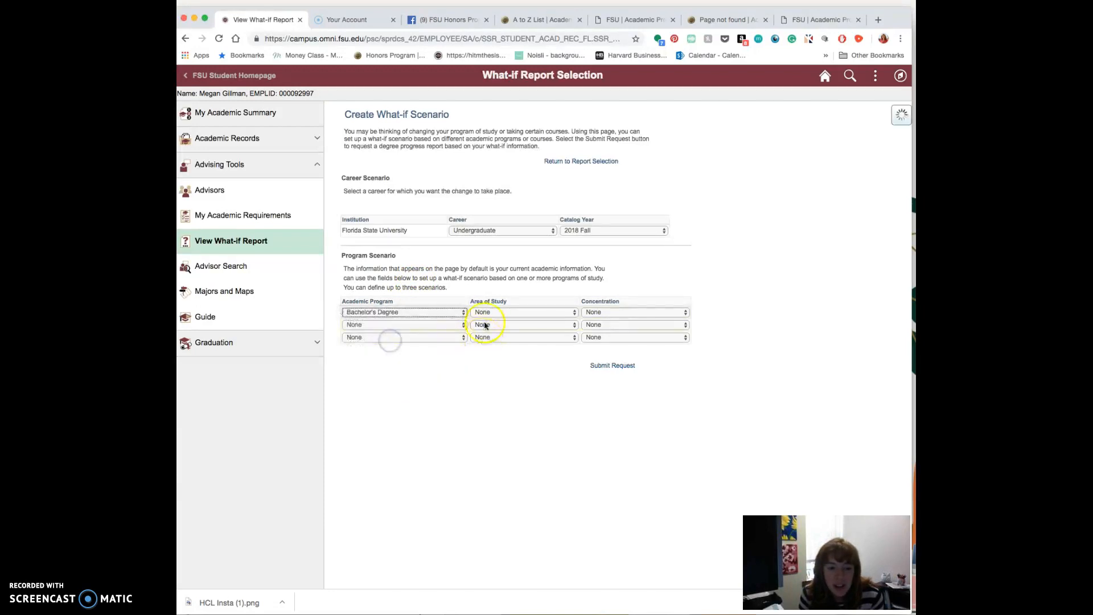
# Step: Set the Bachelor's Degree's area of study to NFA - Behavior Neurosci Upper and submit the what-if request
pyautogui.click(486, 313)
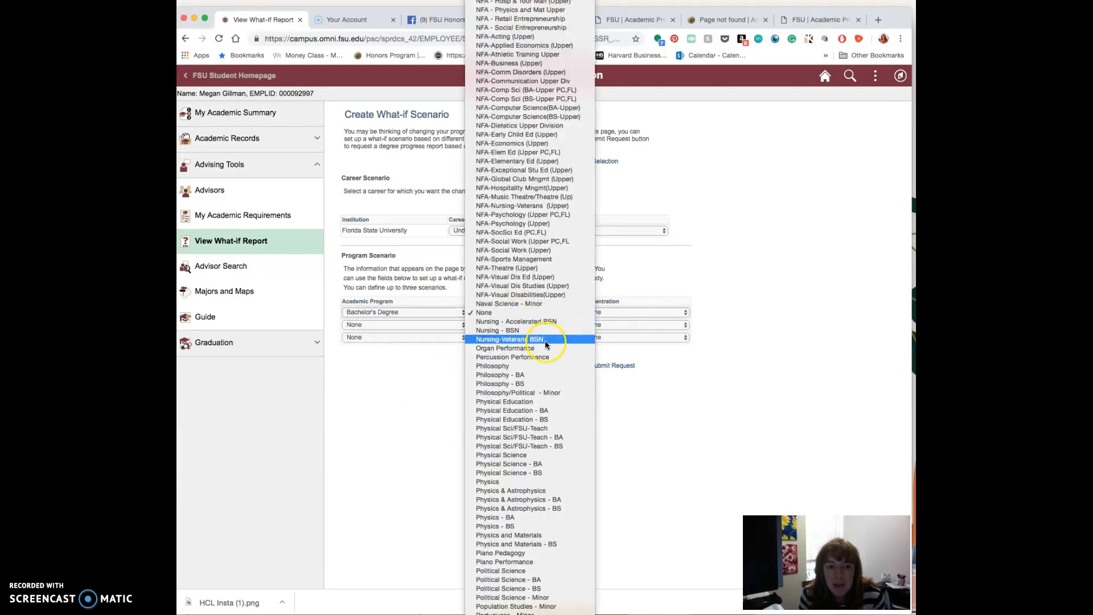
pyautogui.scroll(10, 546, 342)
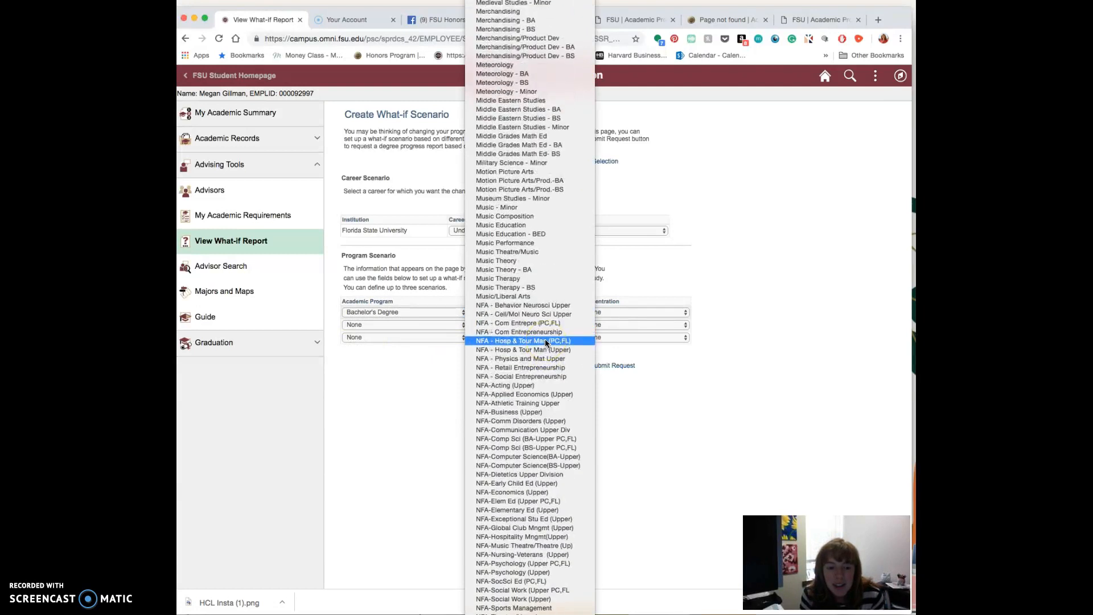
pyautogui.click(532, 310)
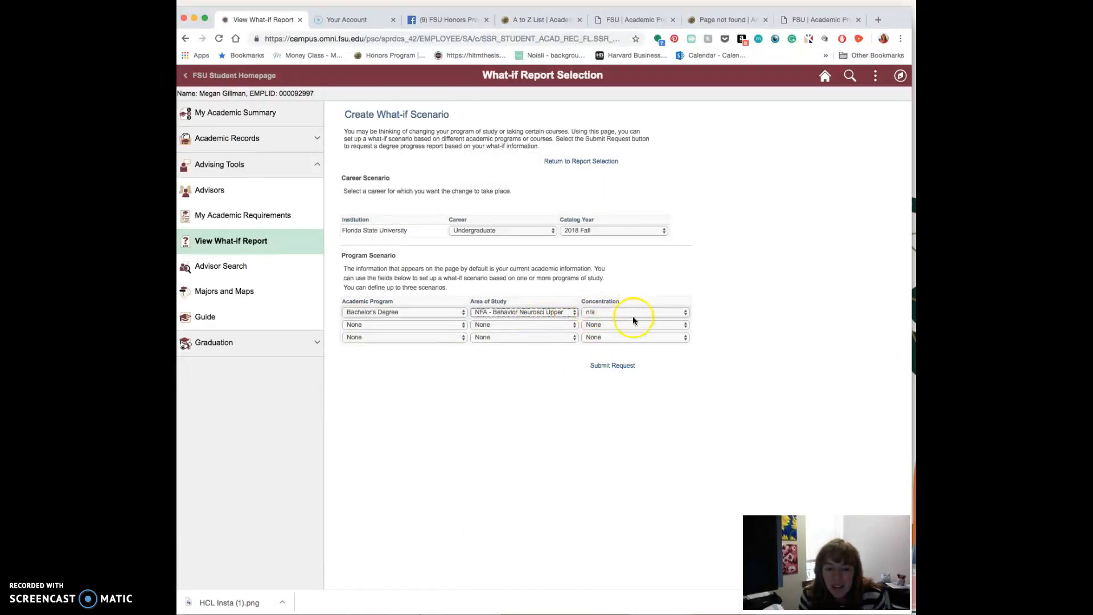
pyautogui.click(612, 366)
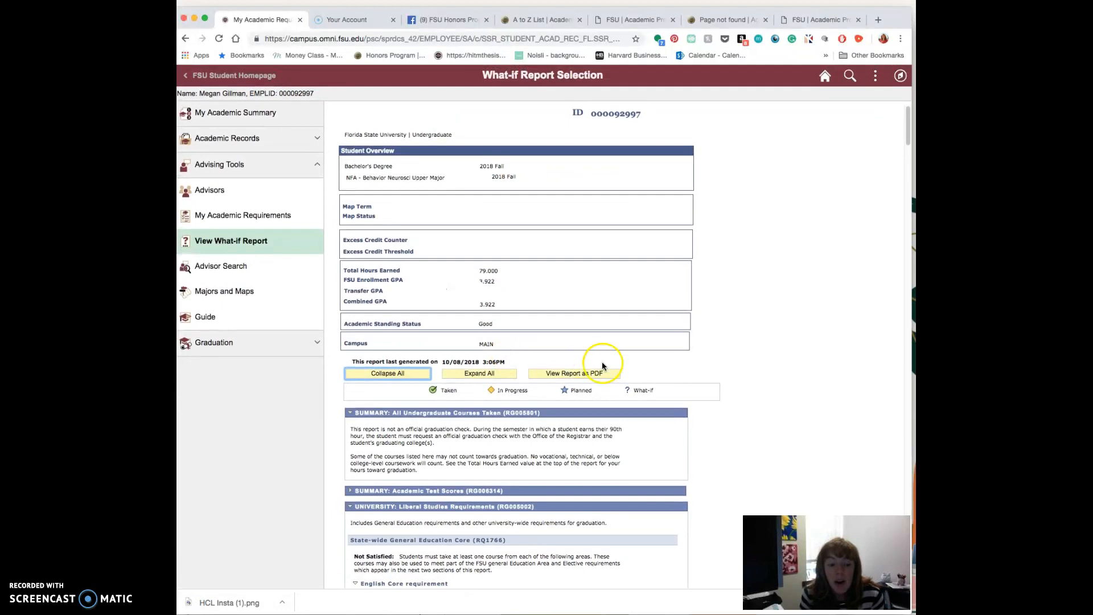
# Step: Examine the report's State-wide General Education Core, highlighting the English and quantitative course options and collapsing and re-expanding the Natural Science Core Requirement
pyautogui.scroll(-1, 603, 360)
pyautogui.scroll(-4, 627, 368)
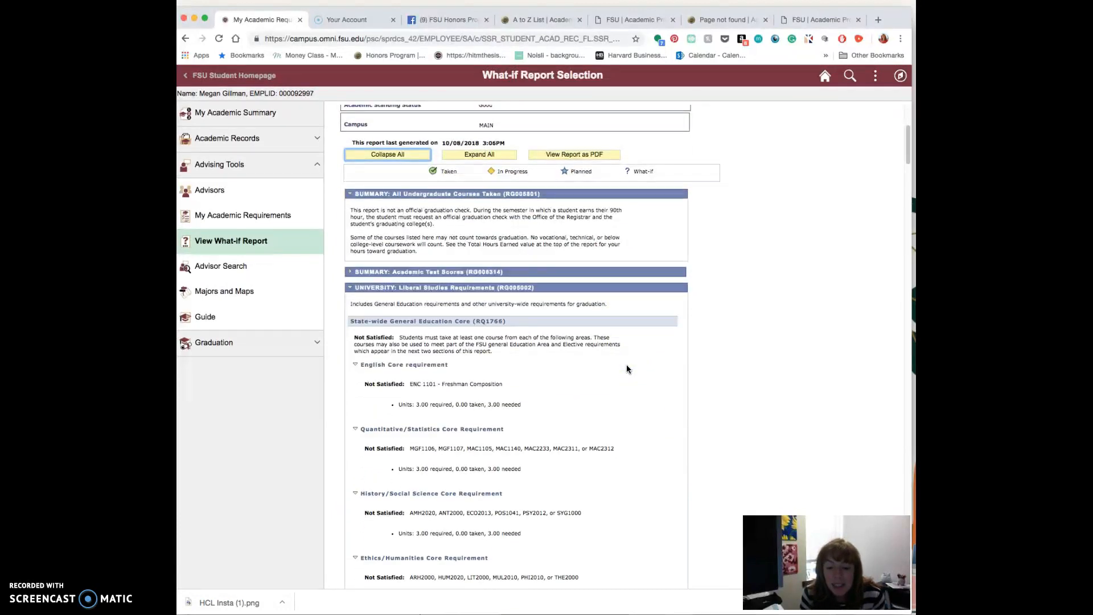
pyautogui.scroll(-2, 627, 369)
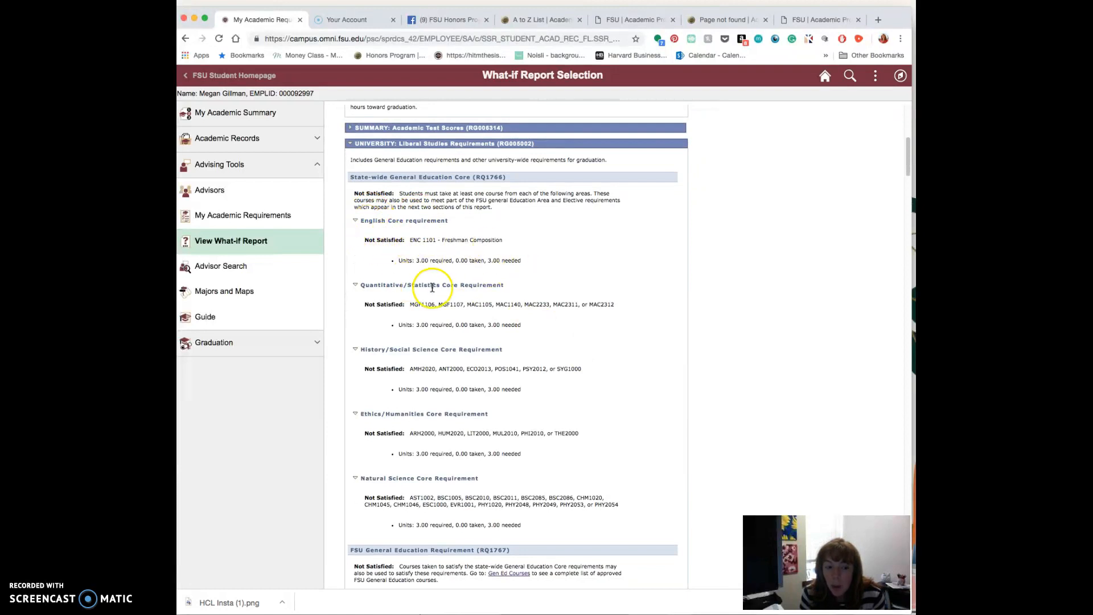
pyautogui.moveTo(410, 239); pyautogui.dragTo(507, 240)
pyautogui.moveTo(410, 304); pyautogui.dragTo(618, 311)
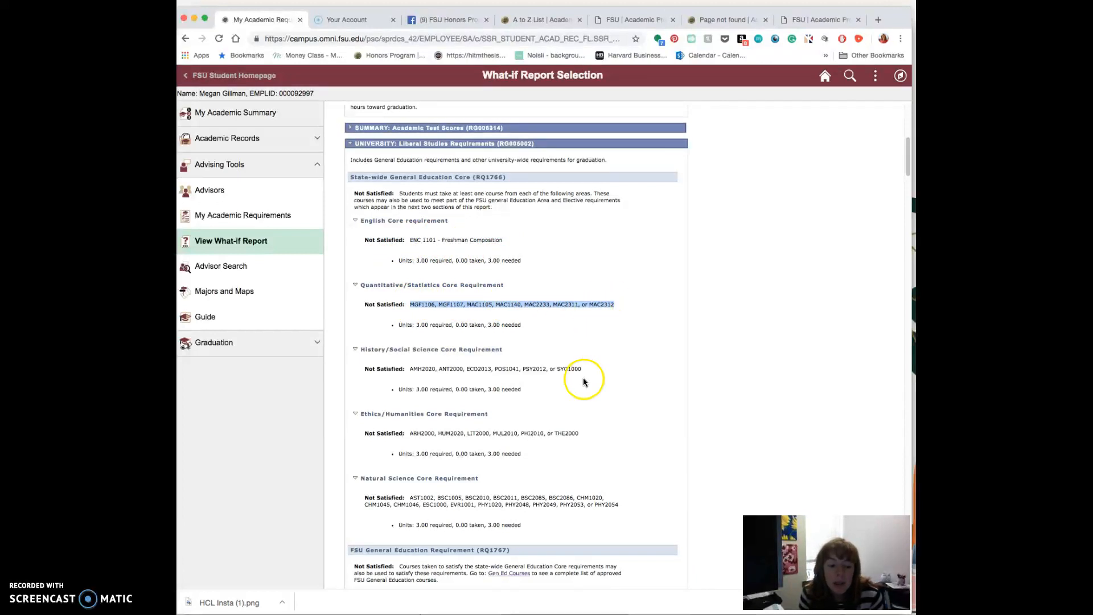
pyautogui.click(354, 477)
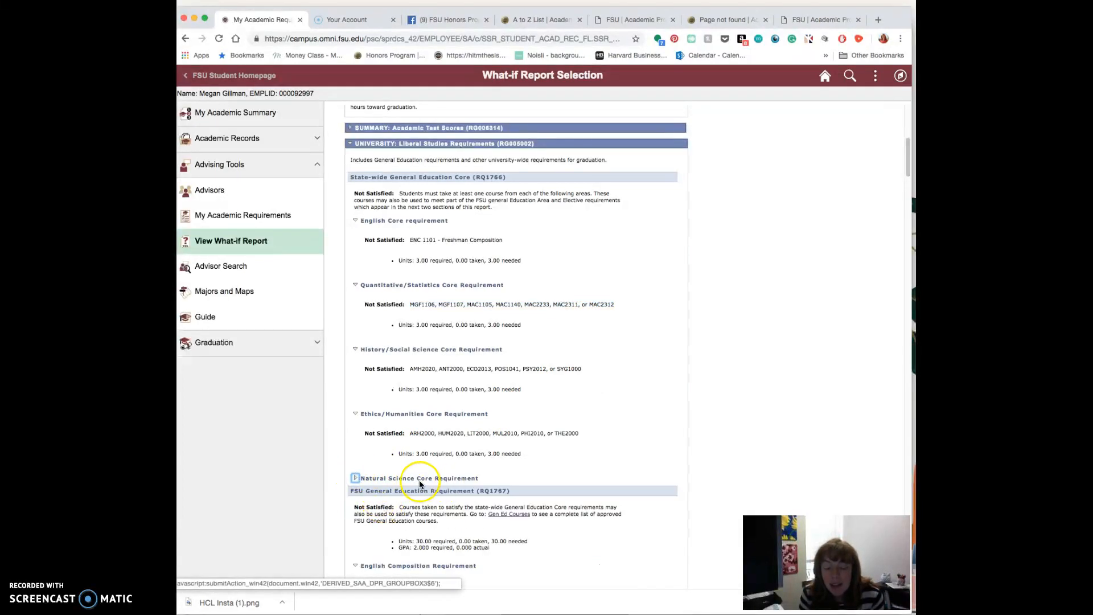
pyautogui.click(355, 480)
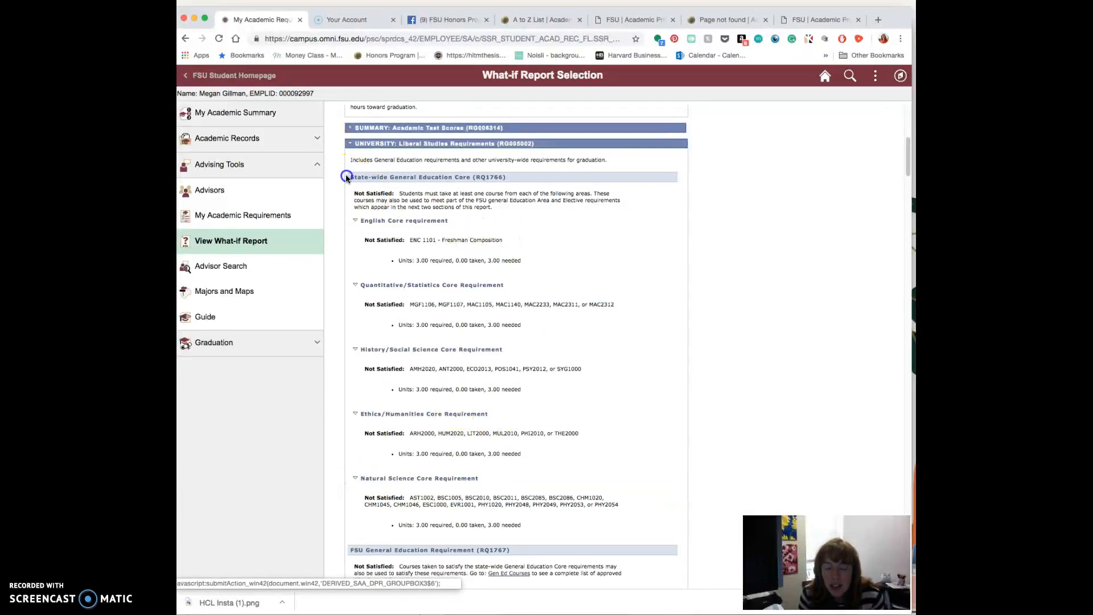
pyautogui.moveTo(347, 177); pyautogui.dragTo(461, 183)
# Step: Highlight the FSU General Education Requirement heading and review its subject-area requirements from English Composition to Natural Science
pyautogui.scroll(-6, 520, 194)
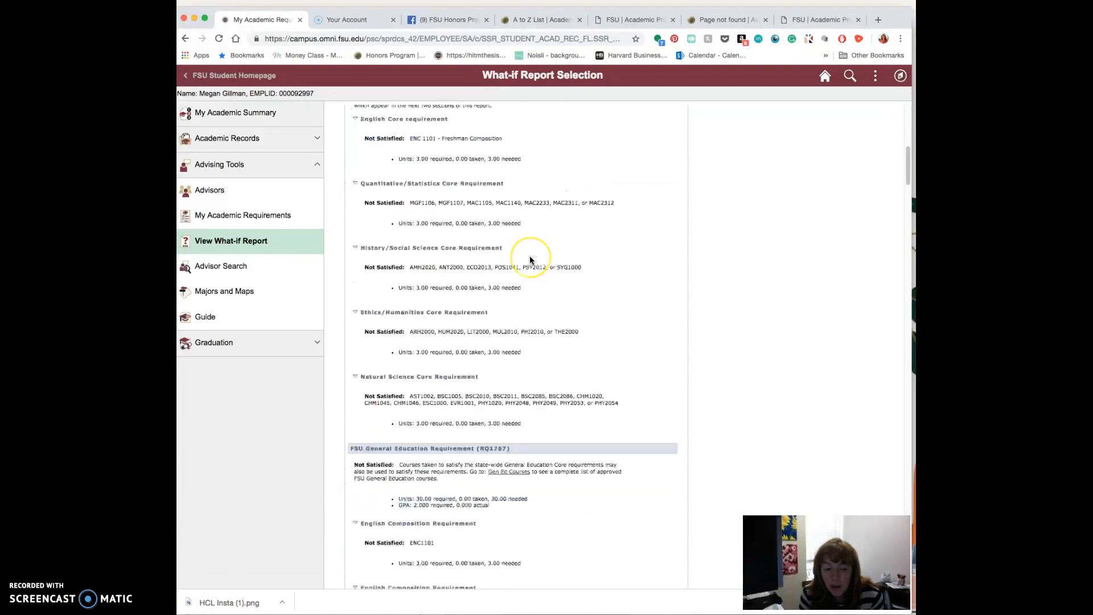
pyautogui.click(355, 214)
pyautogui.moveTo(354, 214); pyautogui.dragTo(490, 227)
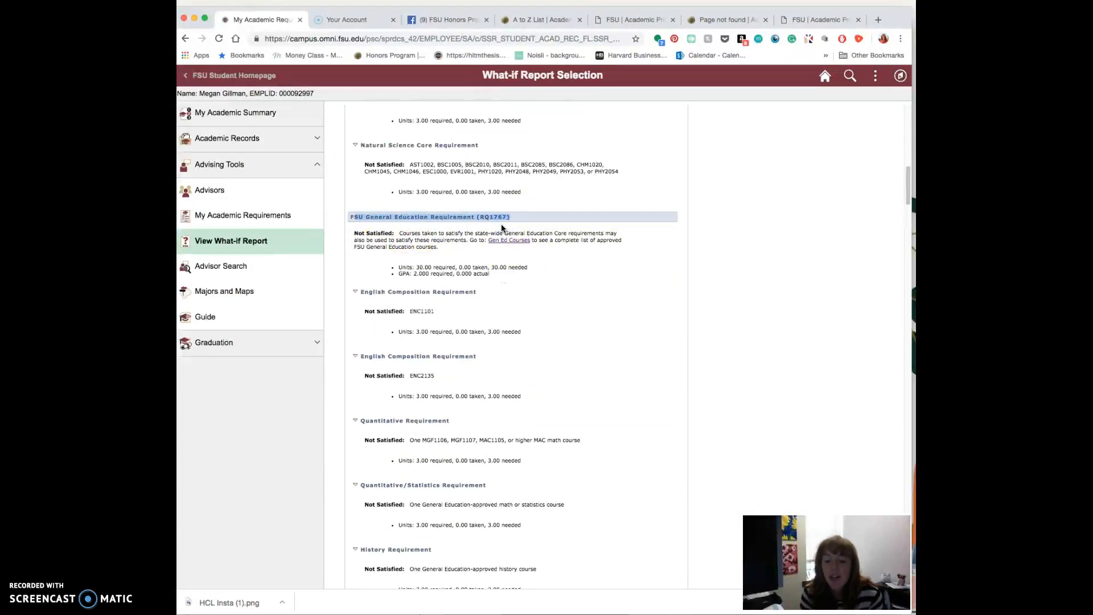
pyautogui.click(505, 309)
pyautogui.scroll(-5, 425, 215)
pyautogui.scroll(-2, 391, 209)
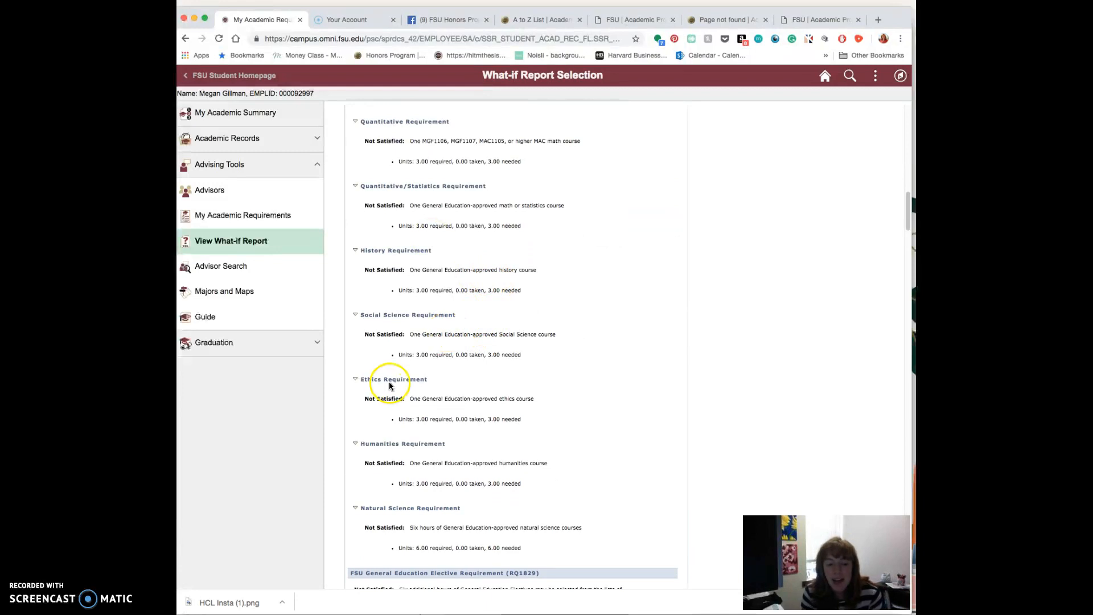
# Step: Review the remaining university requirements, including General Education electives, Scholarship in Practice, E-Series, diversity, writing, oral communication, science lab and residency
pyautogui.scroll(-5, 391, 381)
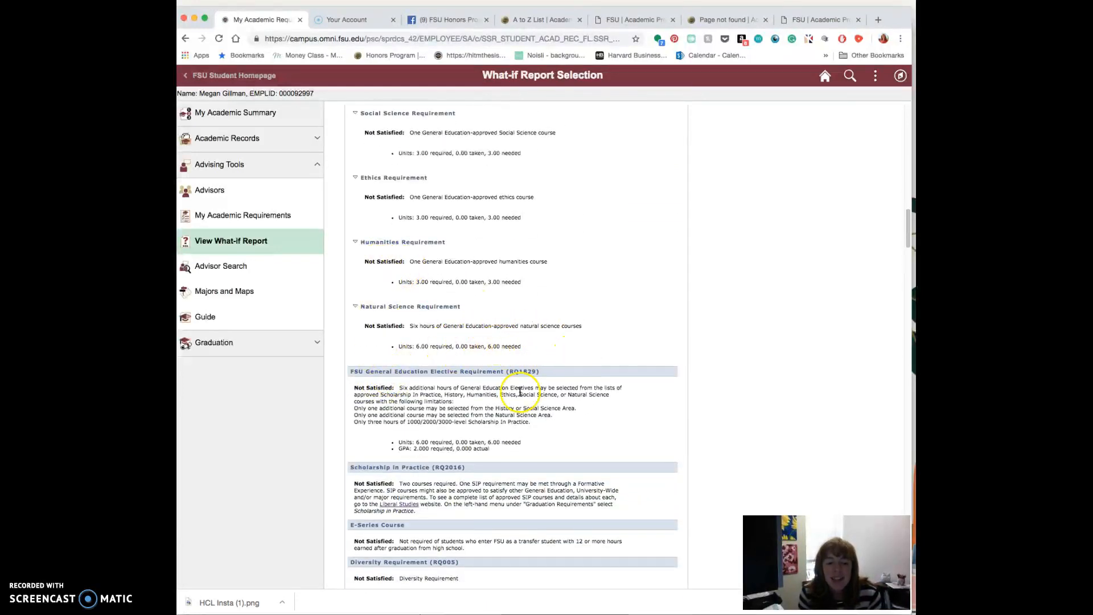
pyautogui.scroll(-3, 521, 388)
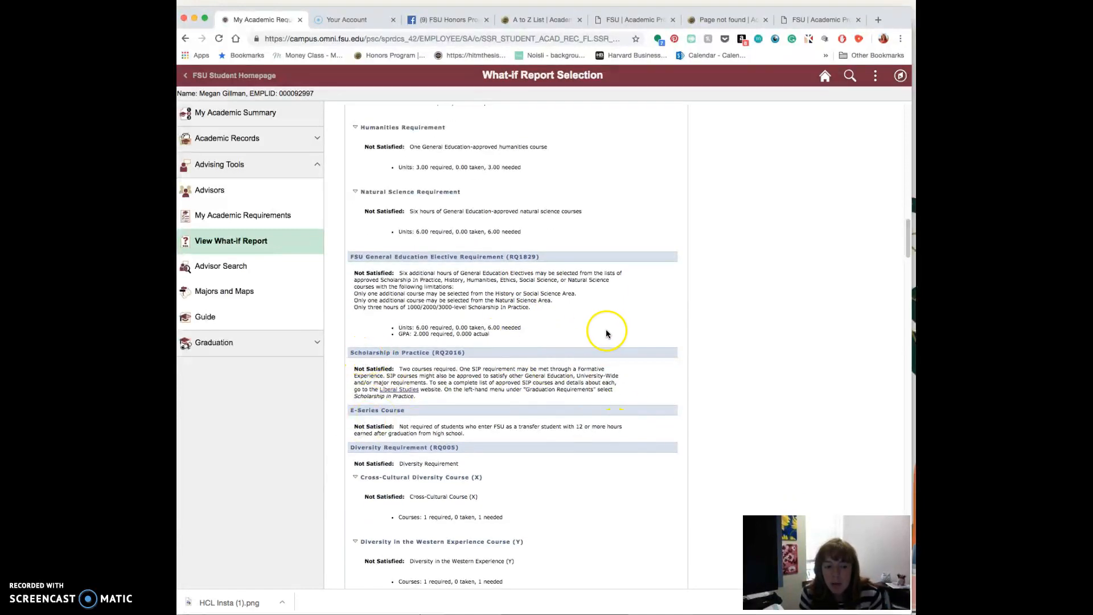
pyautogui.scroll(-1, 419, 450)
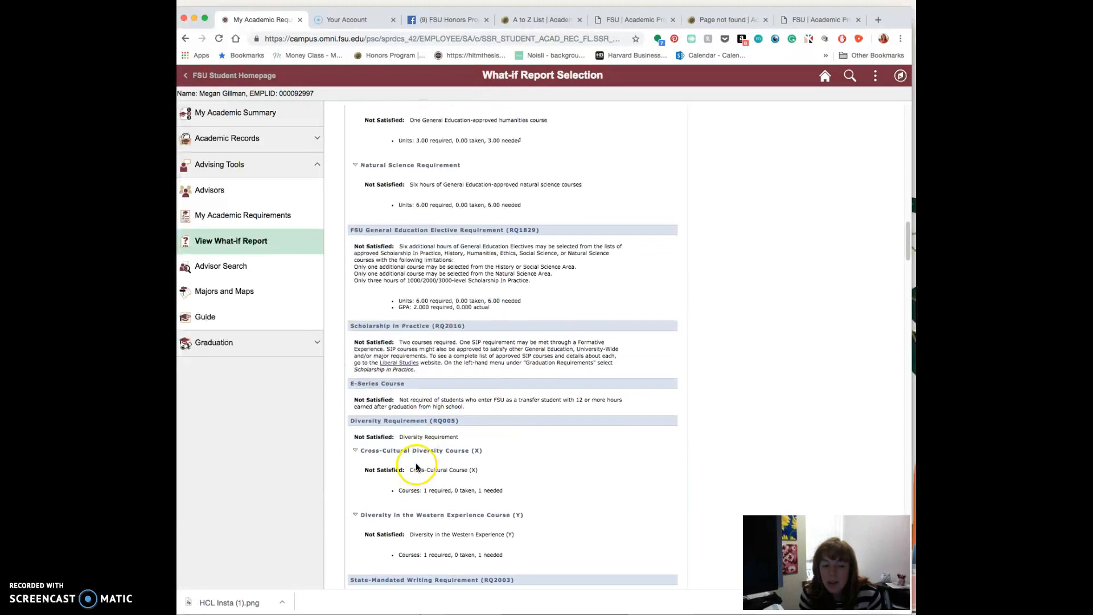
pyautogui.scroll(-2, 398, 477)
pyautogui.scroll(-5, 394, 477)
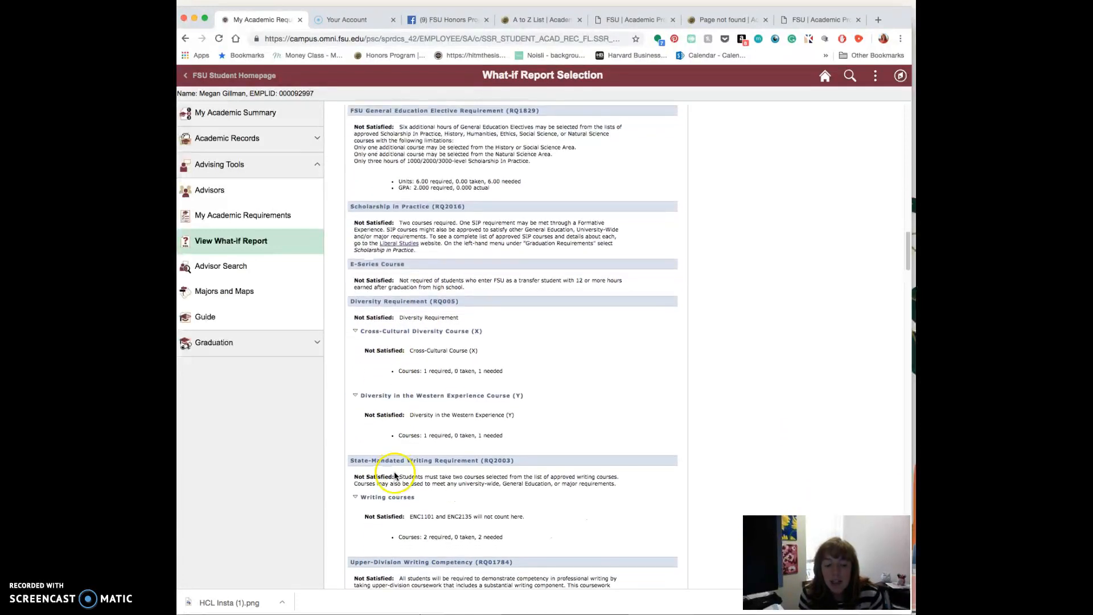
pyautogui.scroll(-8, 395, 475)
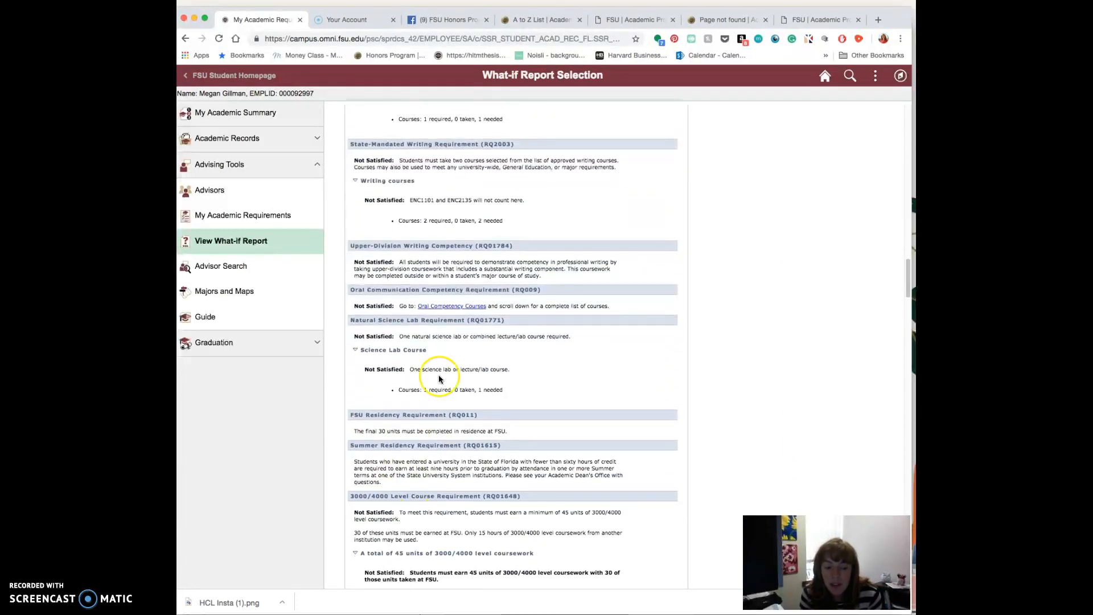
pyautogui.scroll(-2, 438, 374)
# Step: Examine the College of Arts and Sciences requirements, highlighting the Foreign Language Proficiency Requirement heading and reading past the minor requirement
pyautogui.click(408, 226)
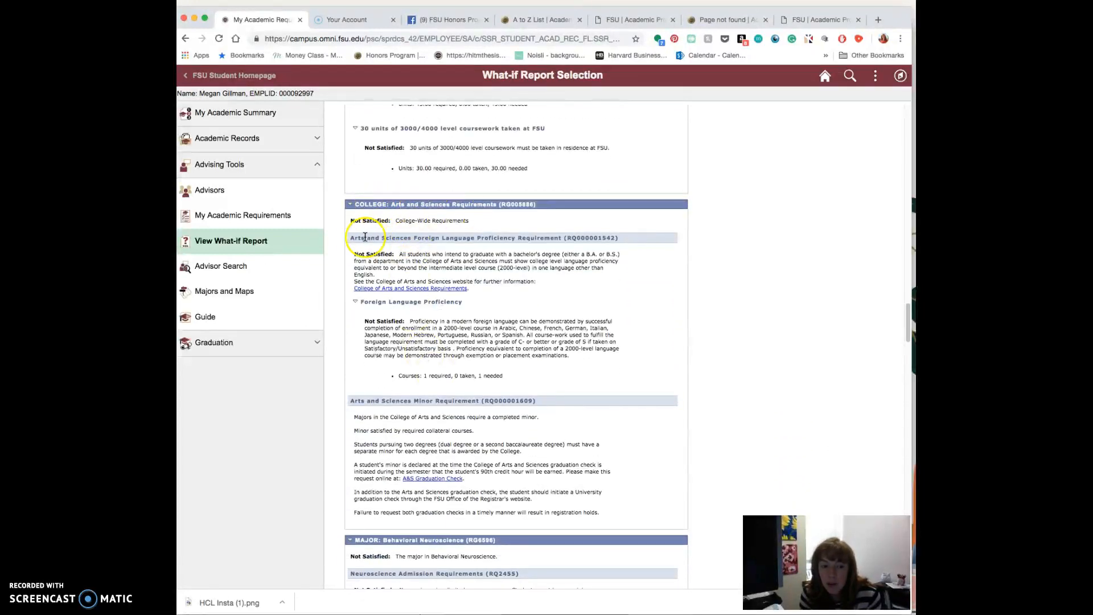
pyautogui.moveTo(349, 238); pyautogui.dragTo(544, 249)
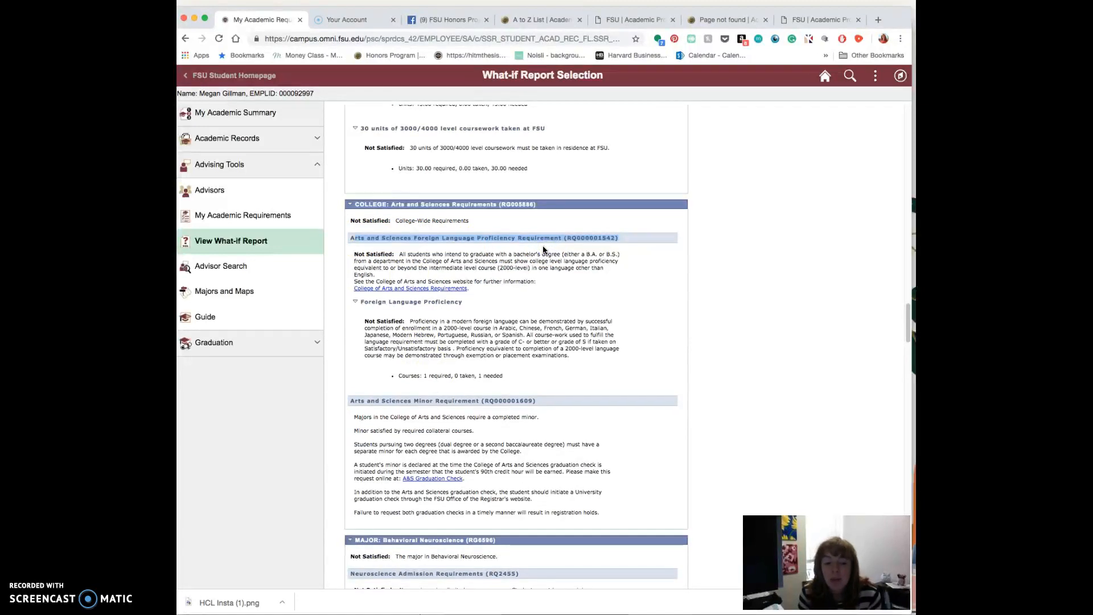
pyautogui.scroll(-5, 513, 415)
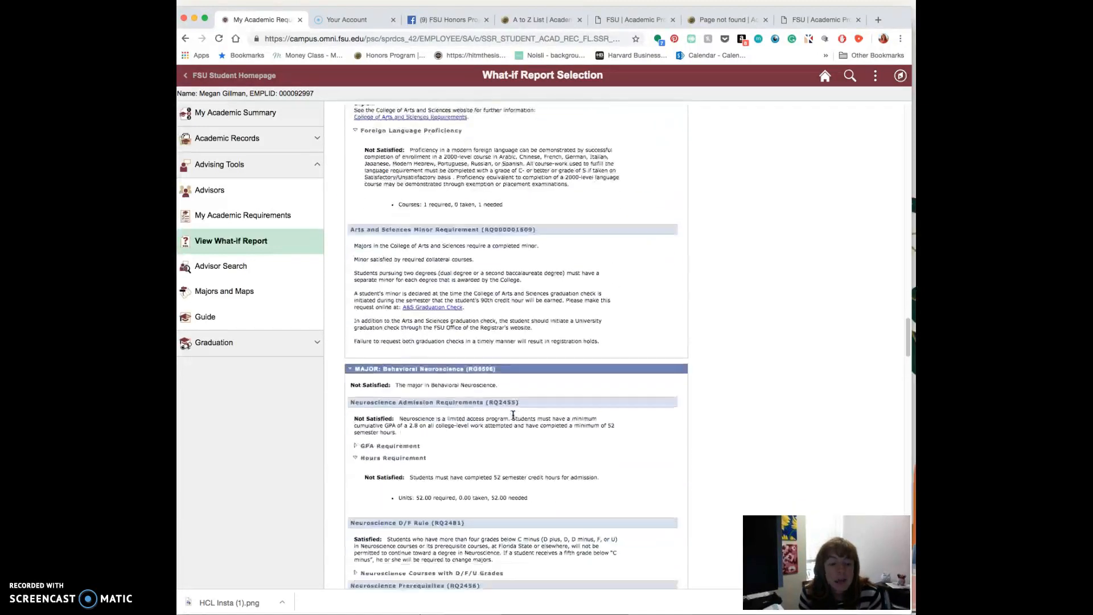
# Step: Review the Behavioral Neuroscience major's admission requirements, D/F rule and prerequisite courses, including mathematics, statistics, biology and chemistry
pyautogui.scroll(-5, 398, 328)
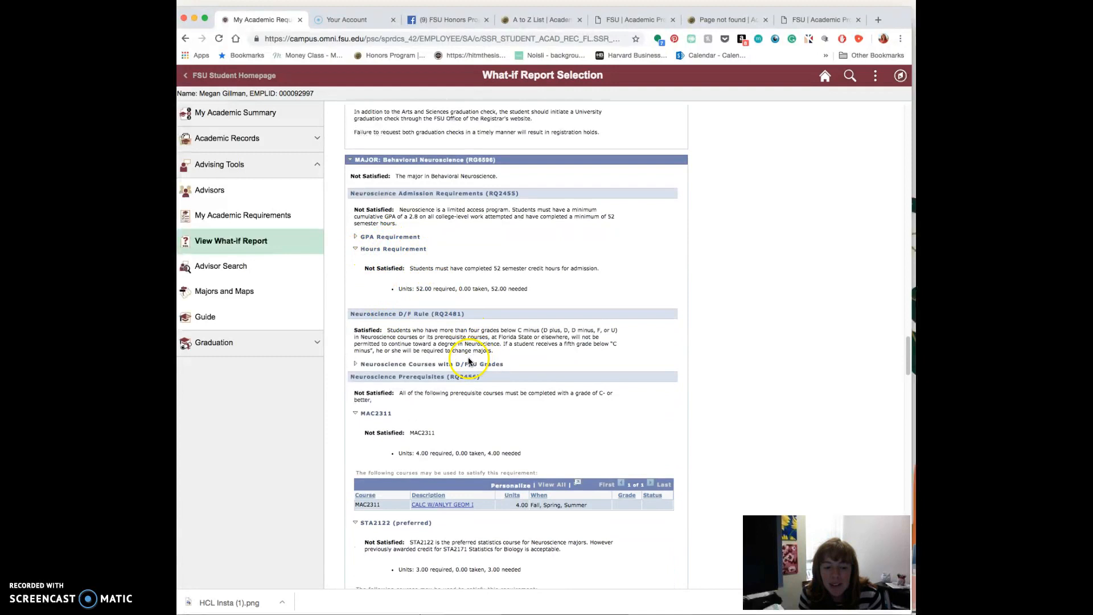
pyautogui.scroll(-3, 468, 361)
pyautogui.scroll(-1, 469, 360)
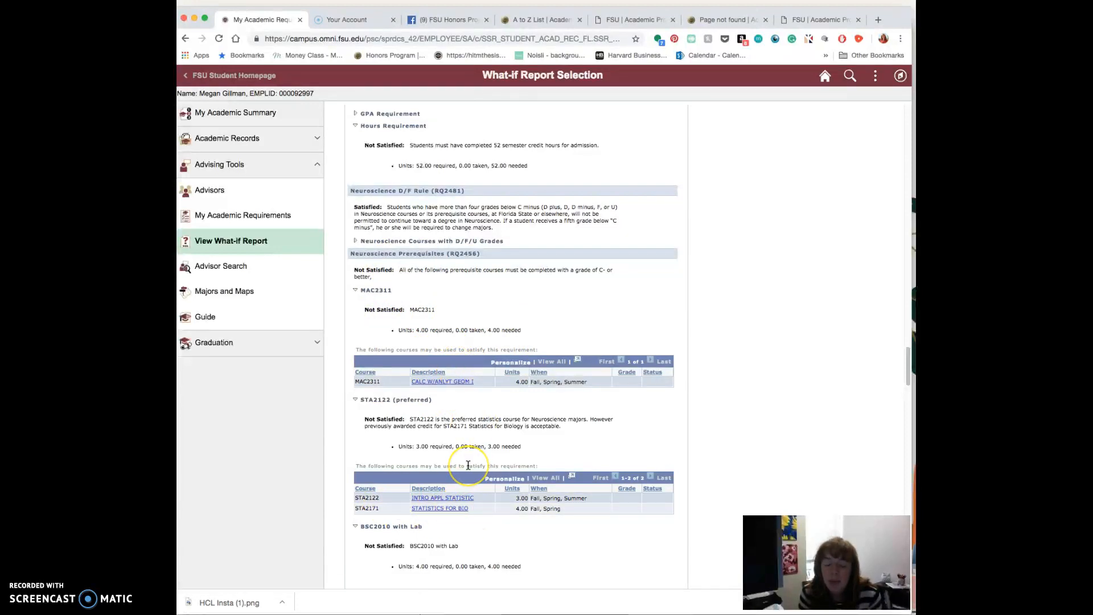
pyautogui.scroll(-5, 468, 465)
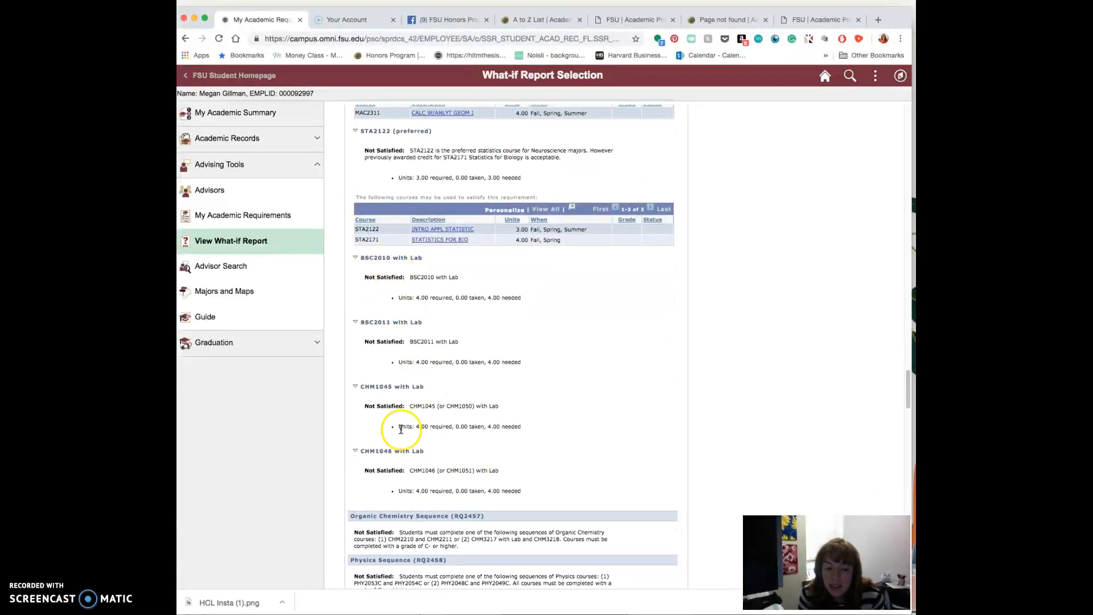
# Step: Examine the major's physics sequence, Neuroscience Core, Psychology and Biological Science electives and Computer Competency, continuing to the Behavioral Neuroscience MAP terms
pyautogui.scroll(-3, 402, 424)
pyautogui.scroll(-5, 401, 429)
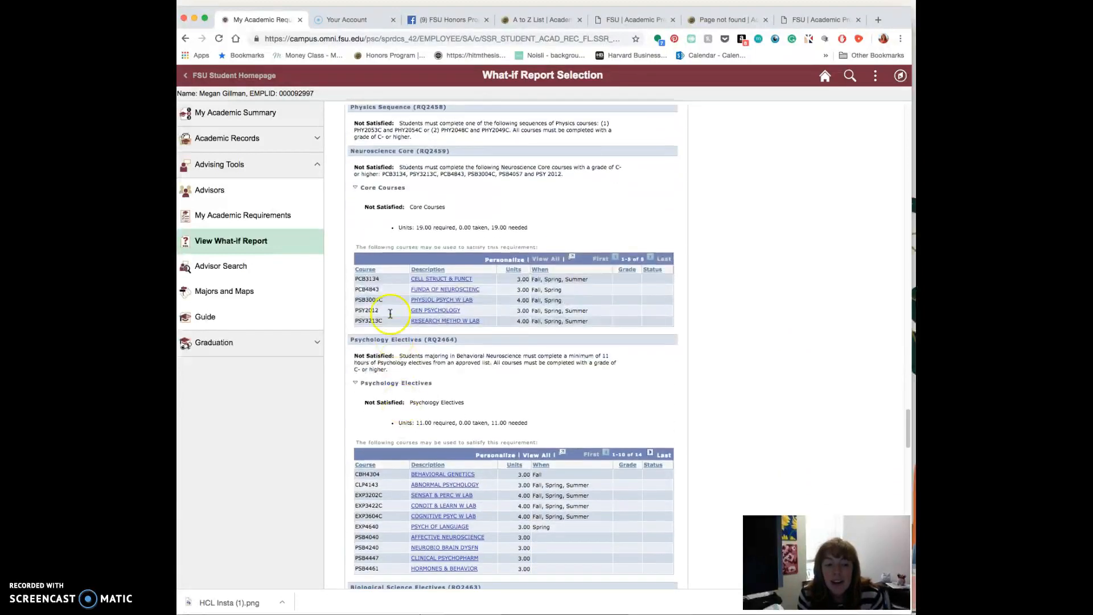
pyautogui.click(446, 420)
pyautogui.scroll(-10, 445, 418)
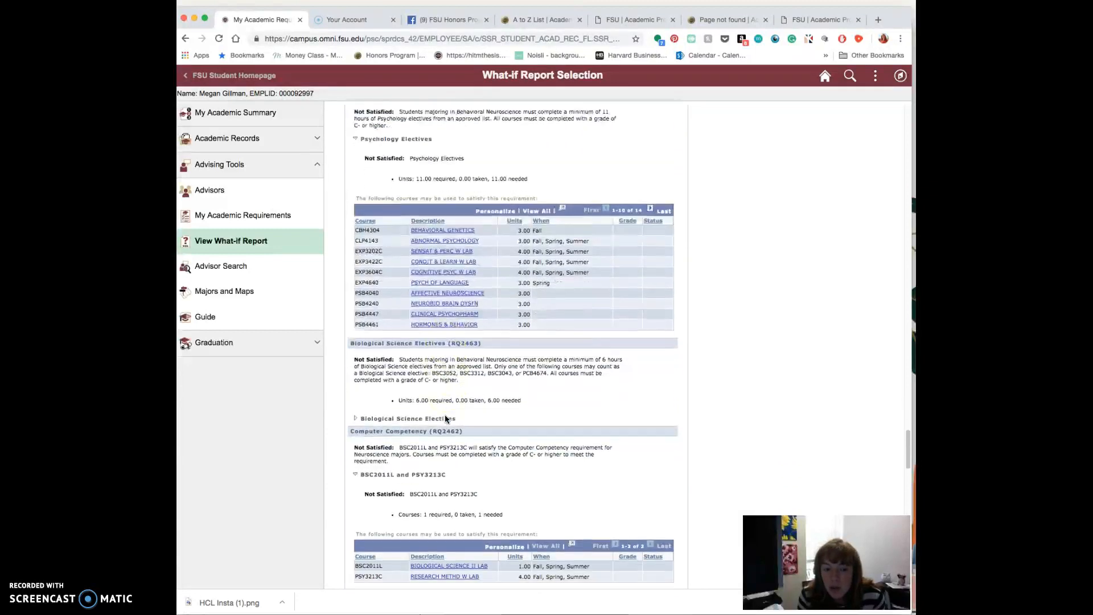
pyautogui.scroll(8, 447, 415)
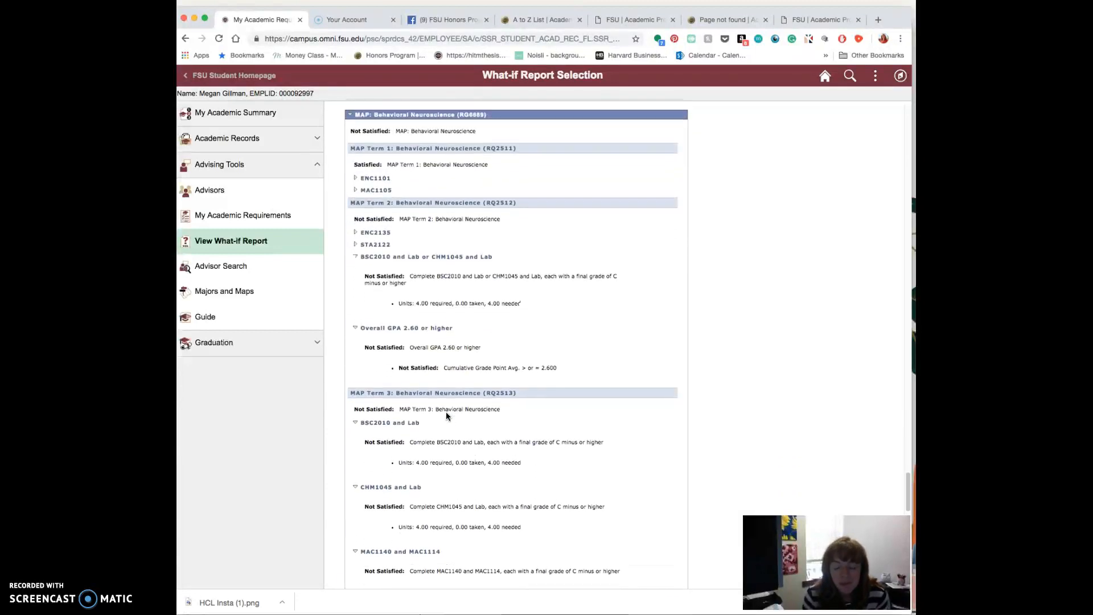
# Step: Return to the Student Overview at the beginning of the what-if report
pyautogui.scroll(15, 446, 416)
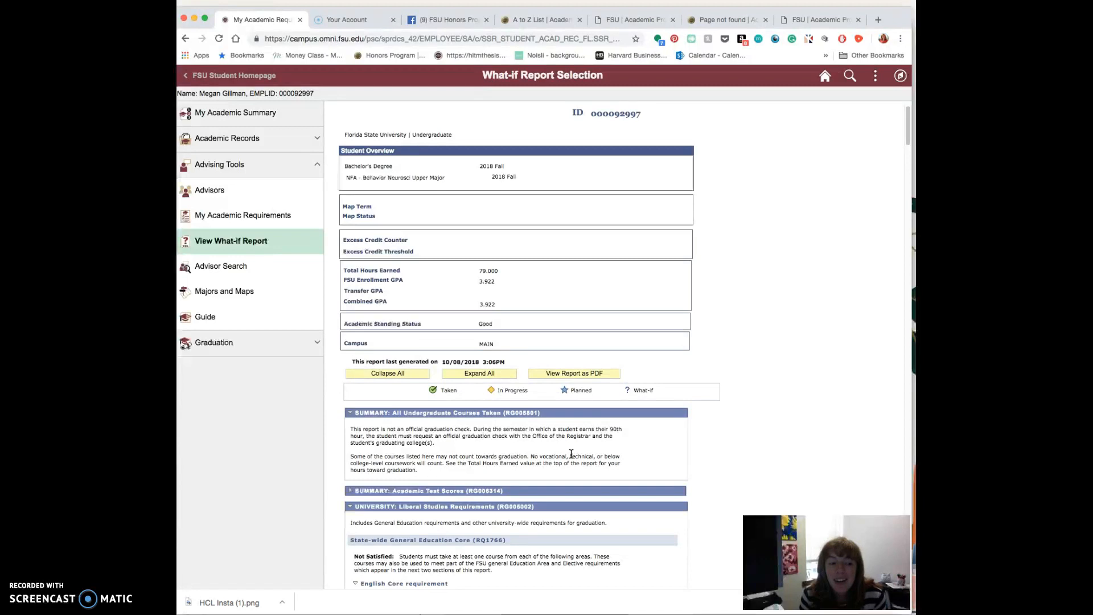
pyautogui.click(246, 242)
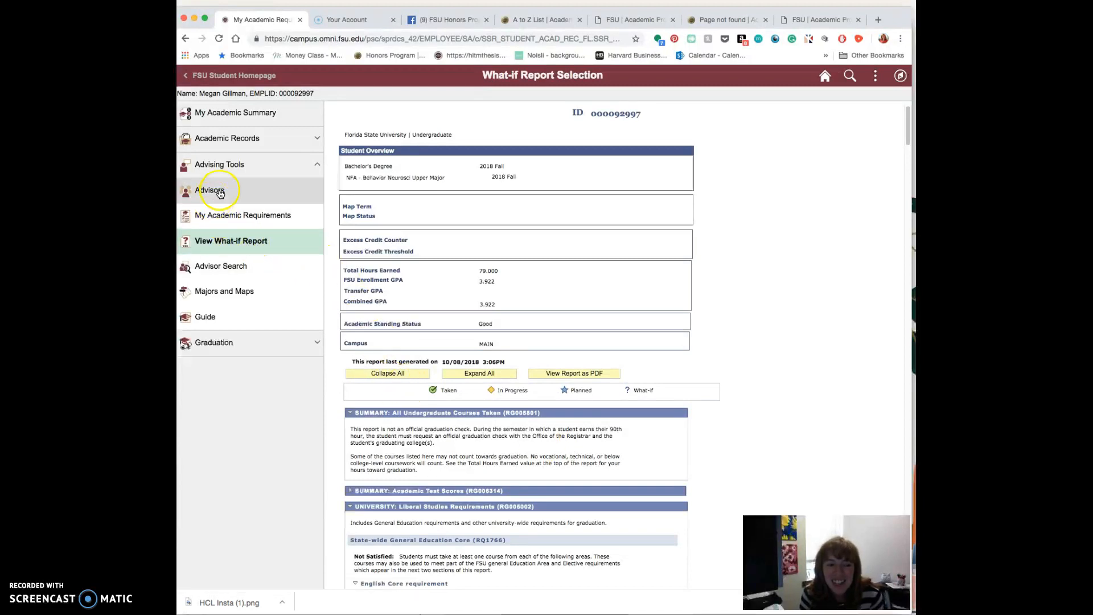